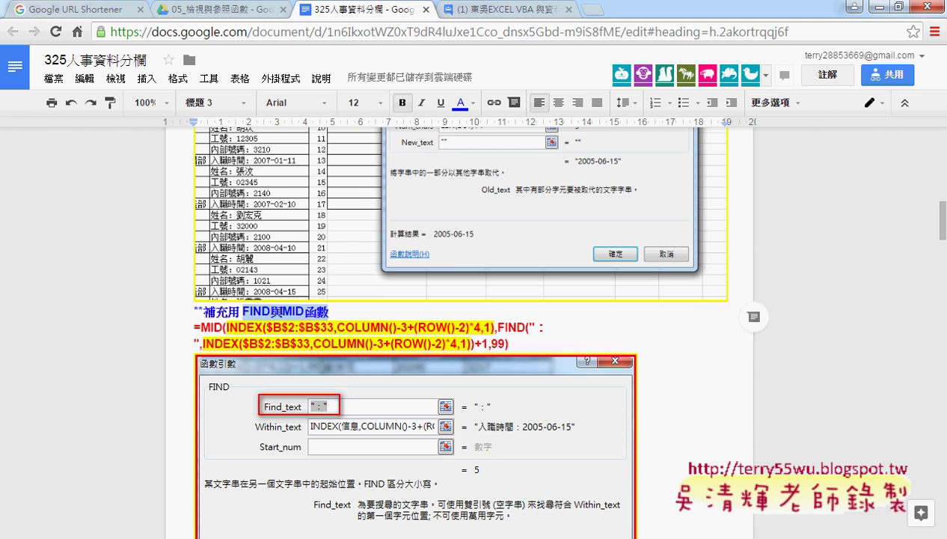
Step: Switch from the Google Docs notes to the Excel workbook 325人事資料分欄
{"action": "key", "text": "alt+Tab"}
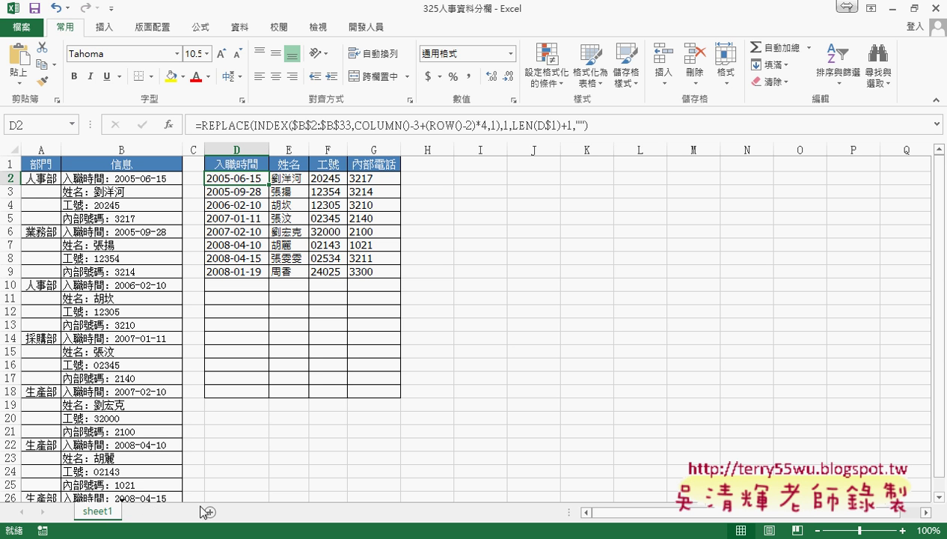
Step: Duplicate sheet1 with a Ctrl-drag of its tab and name the new sheet MID&FIND
{"action": "left_click_drag", "start_coordinate": [201, 509], "coordinate": [172, 513]}
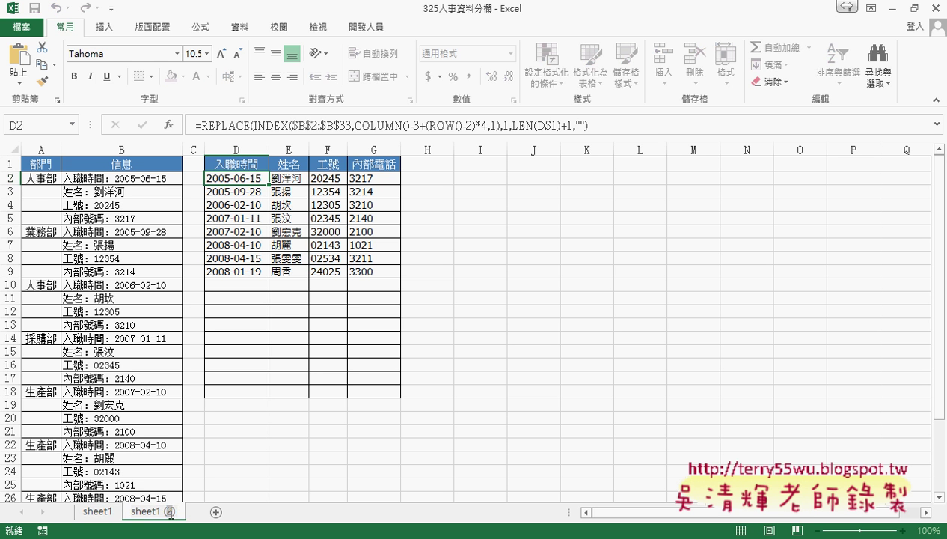
{"action": "double_click", "coordinate": [169, 511]}
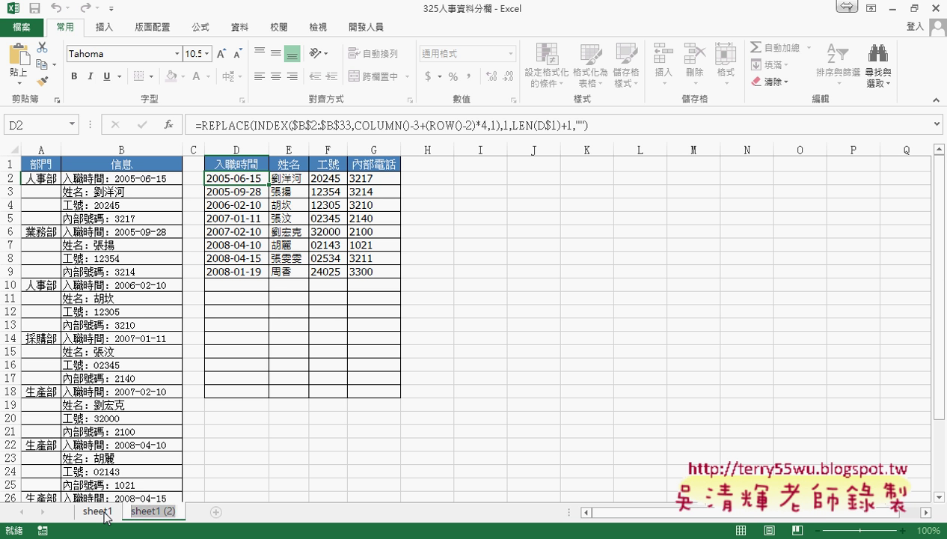
{"action": "type", "text": "MI"}
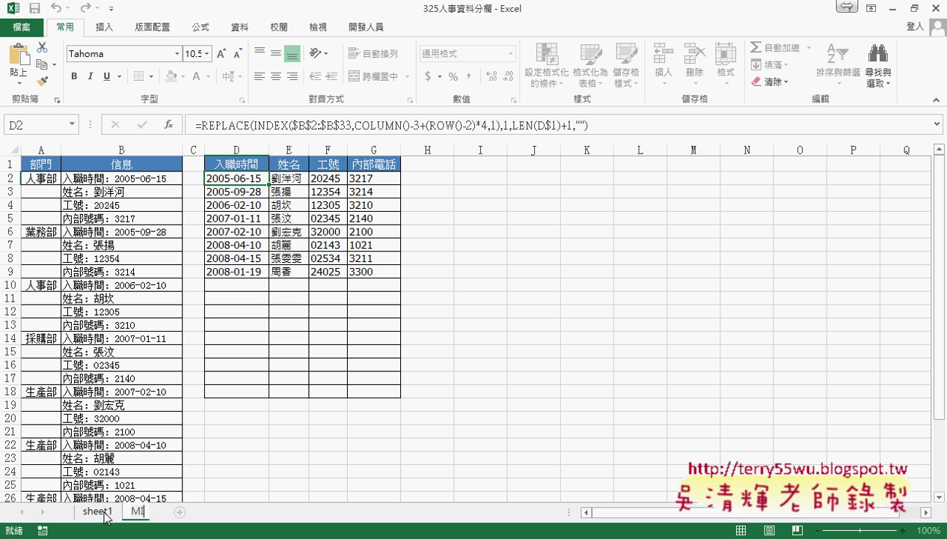
{"action": "type", "text": "D&"}
{"action": "type", "text": "FIN"}
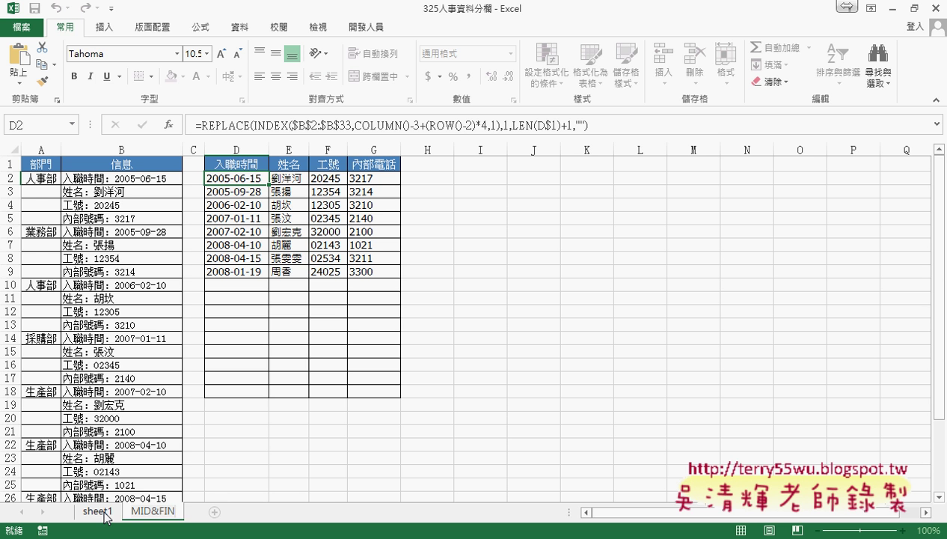
{"action": "type", "text": "D"}
{"action": "key", "text": "Return"}
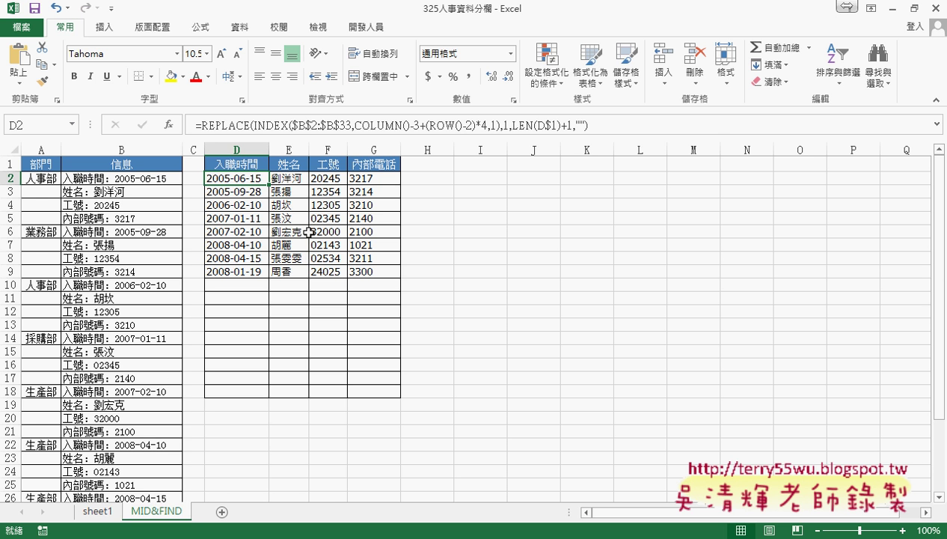
Step: Cut D2 down to =INDEX($B$2:$B$33,COLUMN()-3+(ROW()-2)*4,1) and fill it across D2:G9
{"action": "left_click", "coordinate": [246, 126]}
{"action": "left_click_drag", "start_coordinate": [246, 125], "coordinate": [201, 126]}
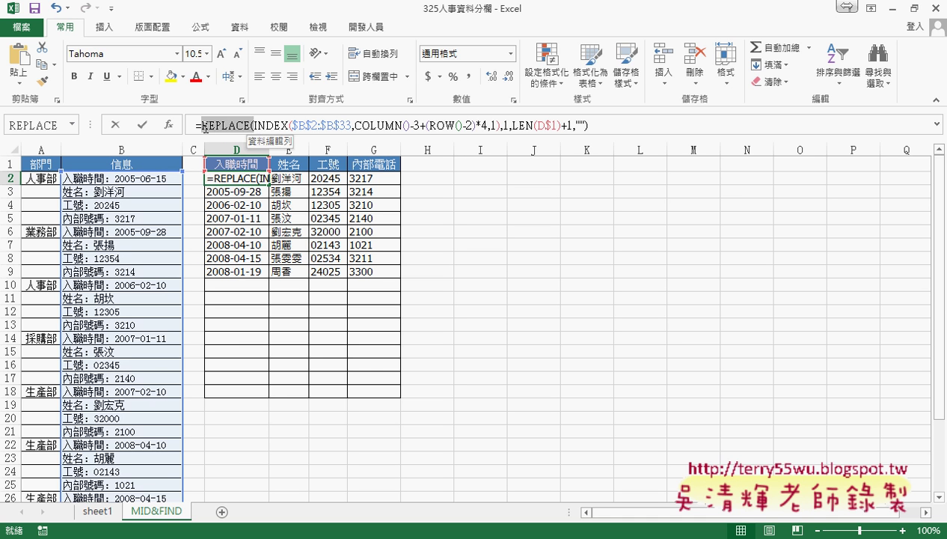
{"action": "key", "text": "Delete"}
{"action": "key", "text": "Delete"}
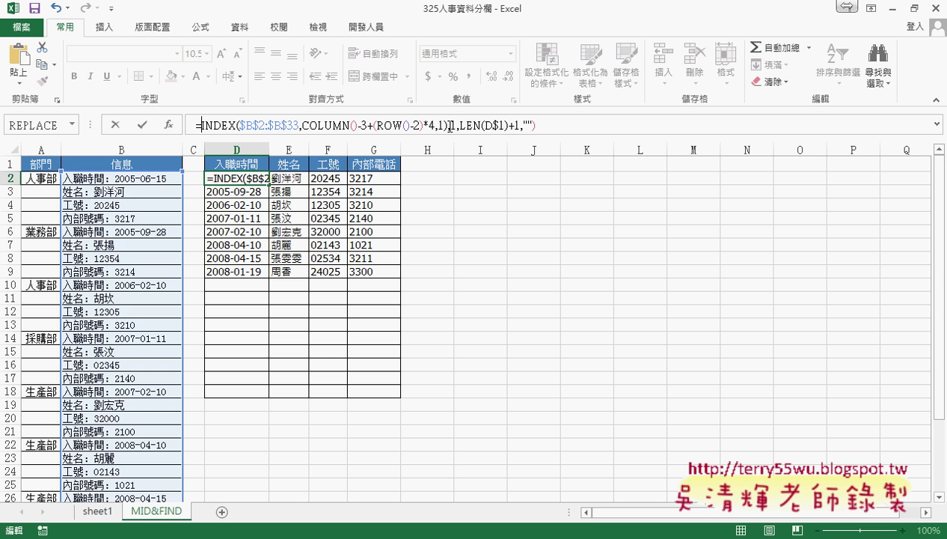
{"action": "left_click_drag", "start_coordinate": [449, 125], "coordinate": [575, 127]}
{"action": "key", "text": "Delete"}
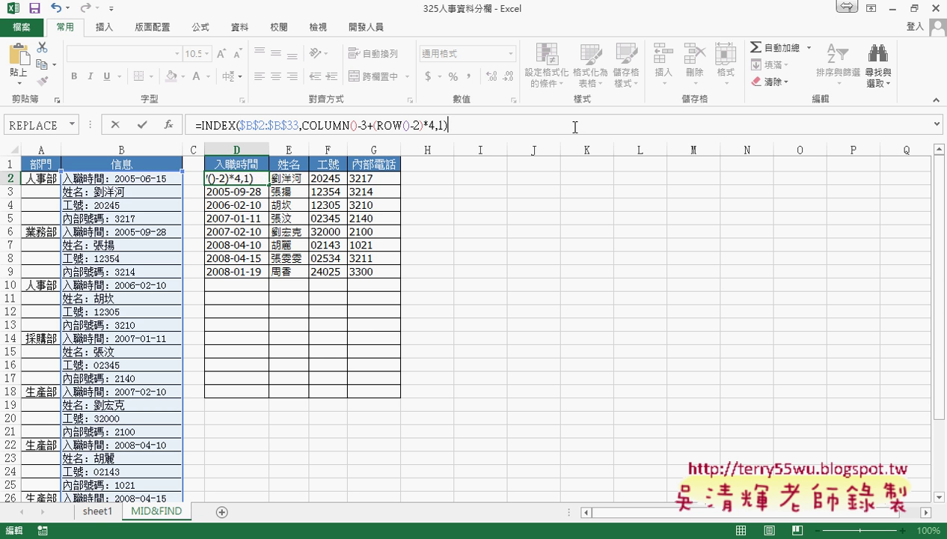
{"action": "left_click", "coordinate": [148, 126]}
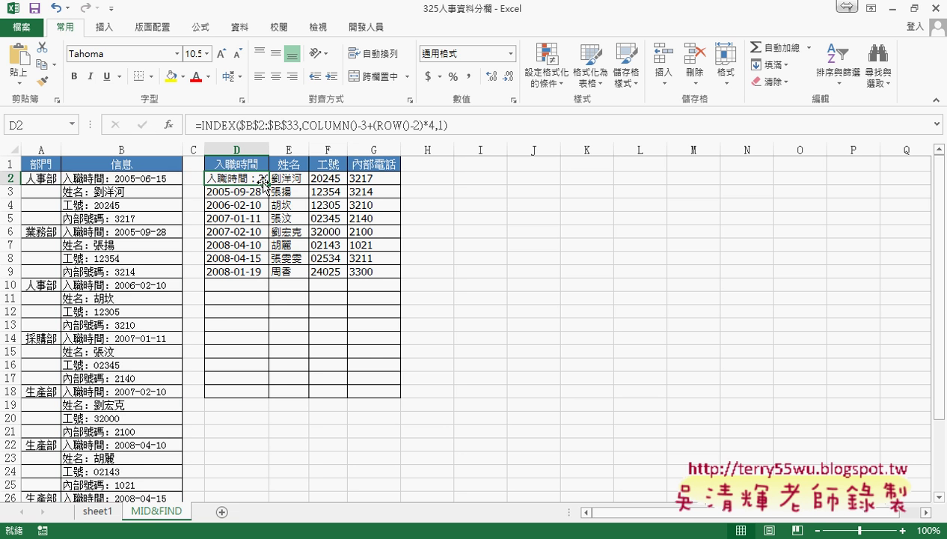
{"action": "mouse_move", "coordinate": [267, 184]}
{"action": "left_mouse_down"}
{"action": "mouse_move", "coordinate": [400, 183]}
{"action": "mouse_move", "coordinate": [400, 277]}
{"action": "left_mouse_up"}
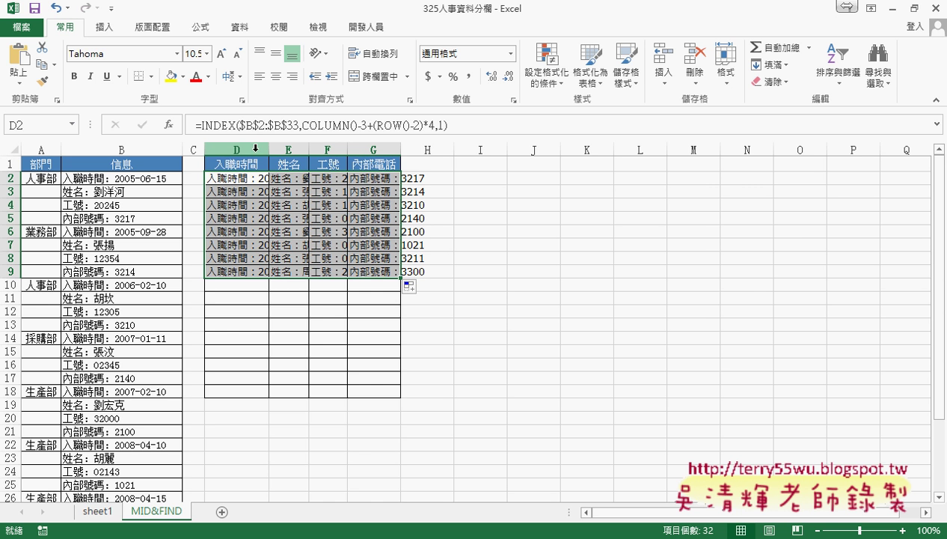
{"action": "left_click_drag", "start_coordinate": [247, 150], "coordinate": [374, 149]}
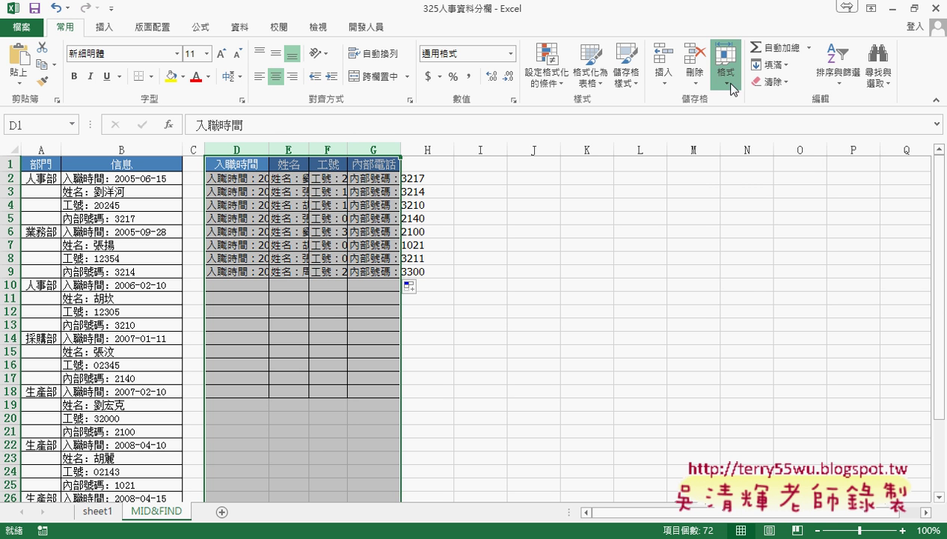
Step: AutoFit columns D:G, then select D2's formula text after the equals sign
{"action": "left_click", "coordinate": [725, 73]}
{"action": "left_click", "coordinate": [761, 172]}
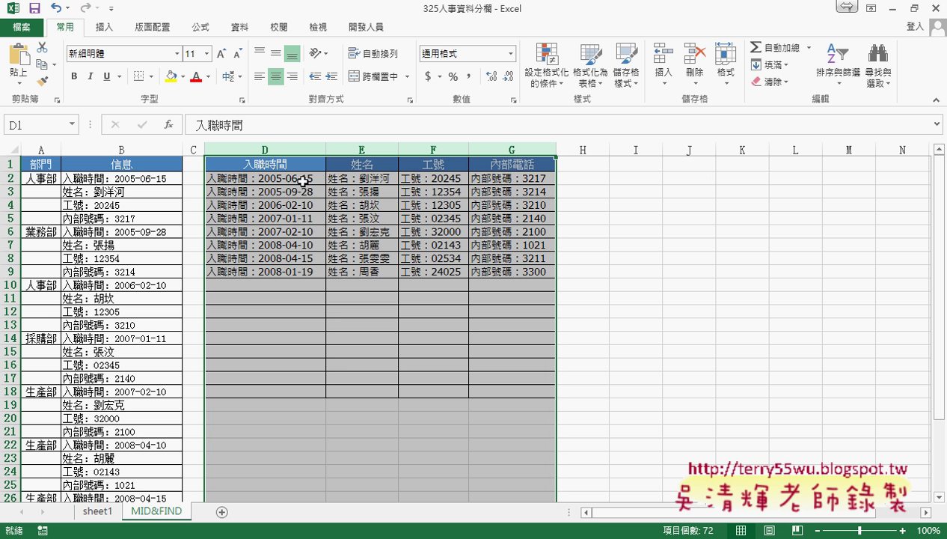
{"action": "left_click", "coordinate": [303, 181]}
{"action": "left_click_drag", "start_coordinate": [449, 125], "coordinate": [204, 125]}
Step: Cut the INDEX lookup out of D2 and insert the FIND function
{"action": "right_click", "coordinate": [224, 126]}
{"action": "left_click", "coordinate": [249, 140]}
{"action": "type", "text": "="}
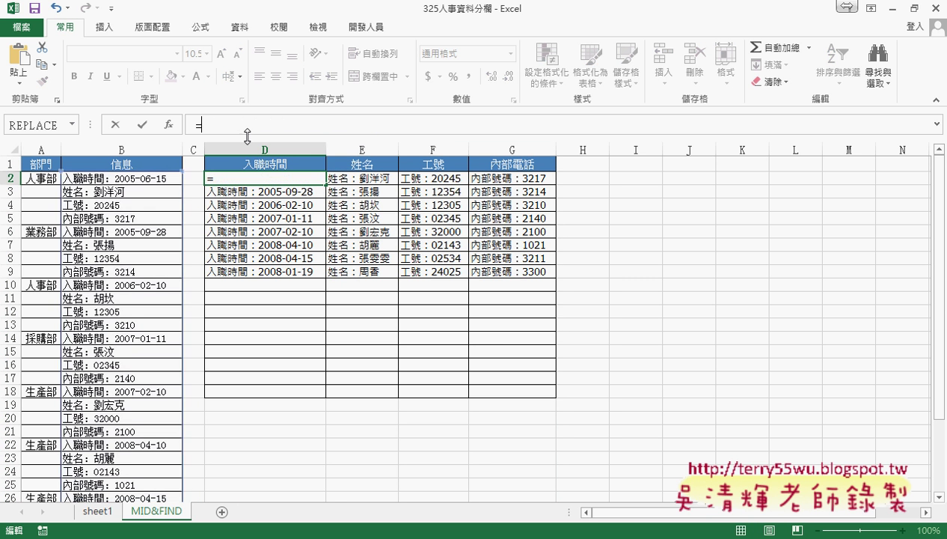
{"action": "left_click", "coordinate": [168, 125]}
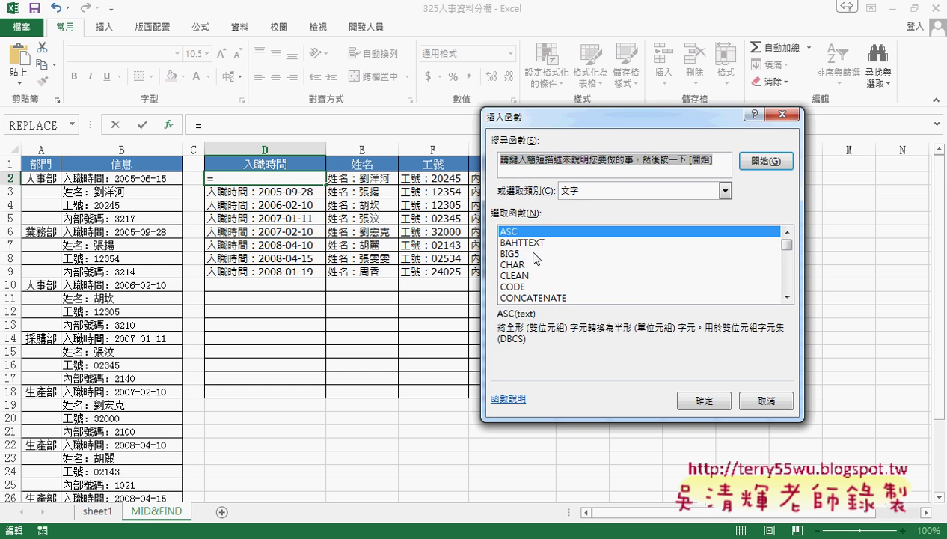
{"action": "left_click_drag", "start_coordinate": [787, 247], "coordinate": [793, 266]}
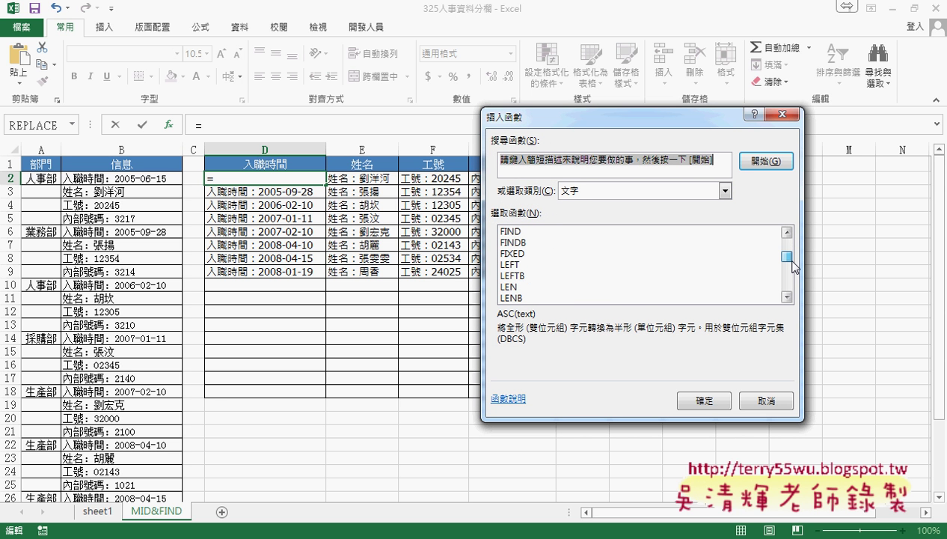
{"action": "left_click", "coordinate": [525, 232]}
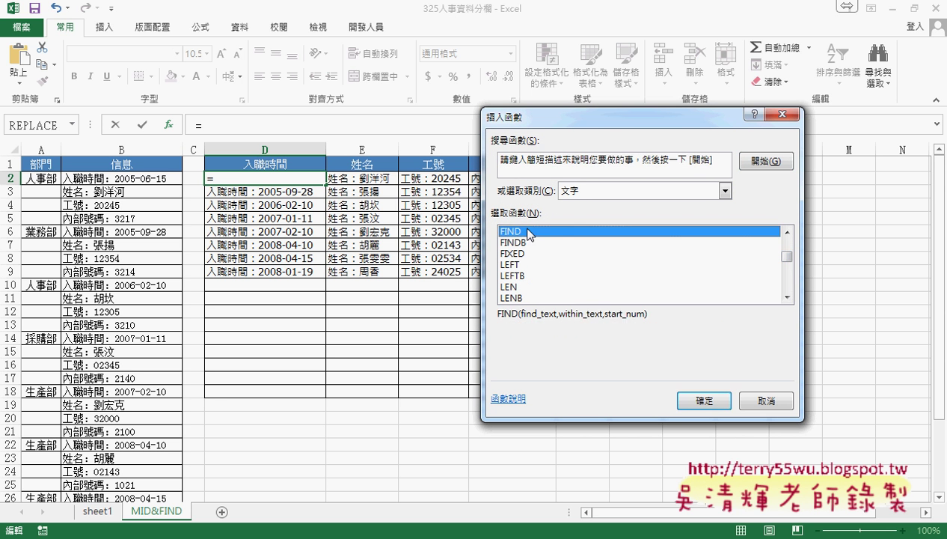
{"action": "left_click", "coordinate": [703, 401]}
Step: Move the INDEX lookup into FIND's Within_text argument
{"action": "right_click", "coordinate": [559, 194]}
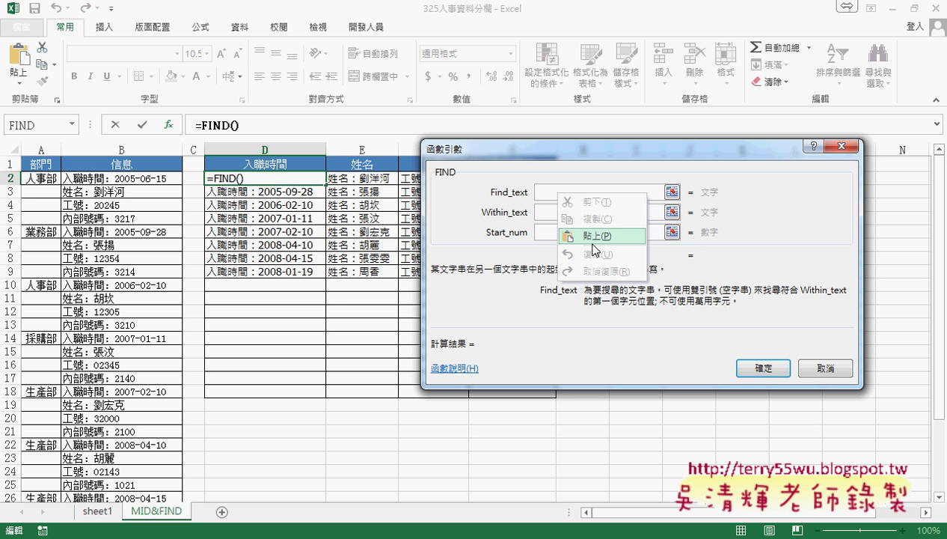
{"action": "left_click", "coordinate": [588, 238]}
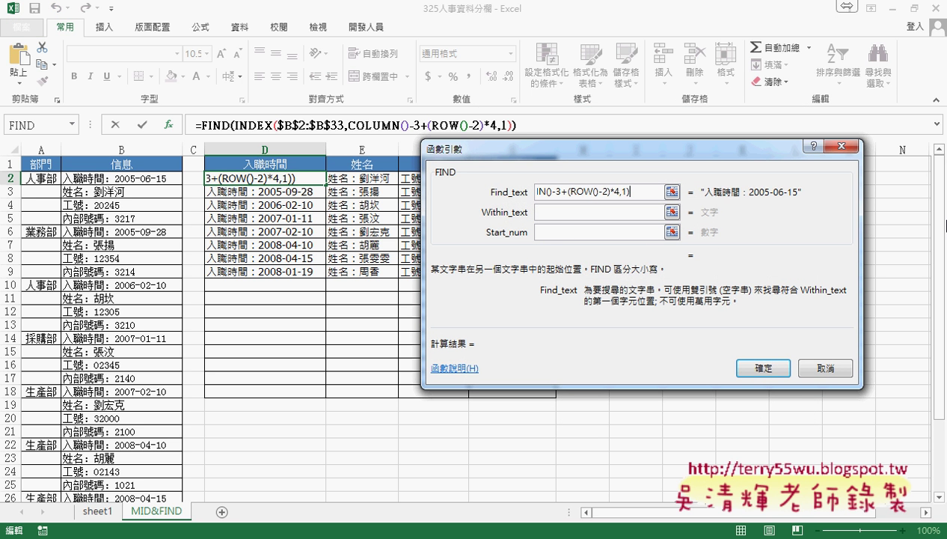
{"action": "left_click_drag", "start_coordinate": [632, 192], "coordinate": [420, 189]}
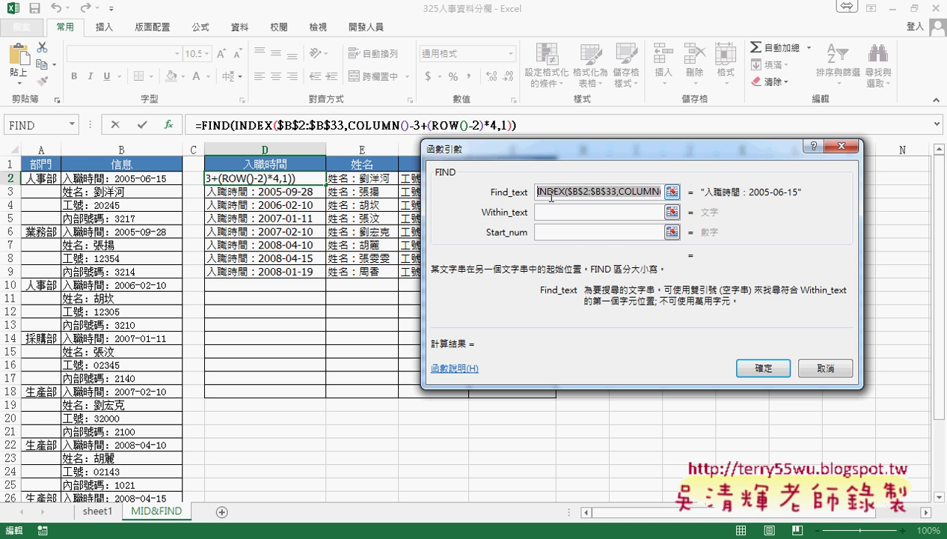
{"action": "right_click", "coordinate": [583, 199]}
{"action": "left_click", "coordinate": [595, 202]}
{"action": "left_click", "coordinate": [580, 213]}
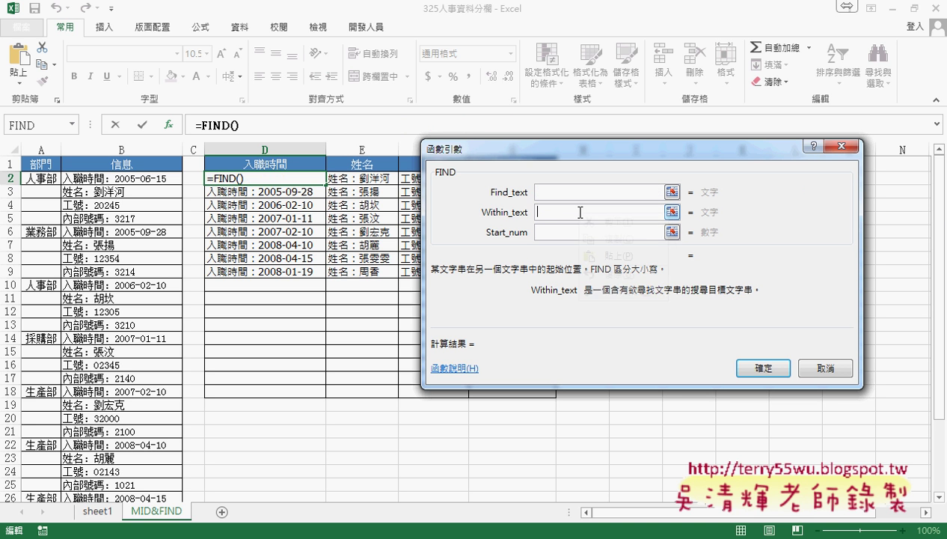
{"action": "right_click", "coordinate": [580, 212]}
{"action": "left_click", "coordinate": [602, 256]}
{"action": "left_click", "coordinate": [579, 193]}
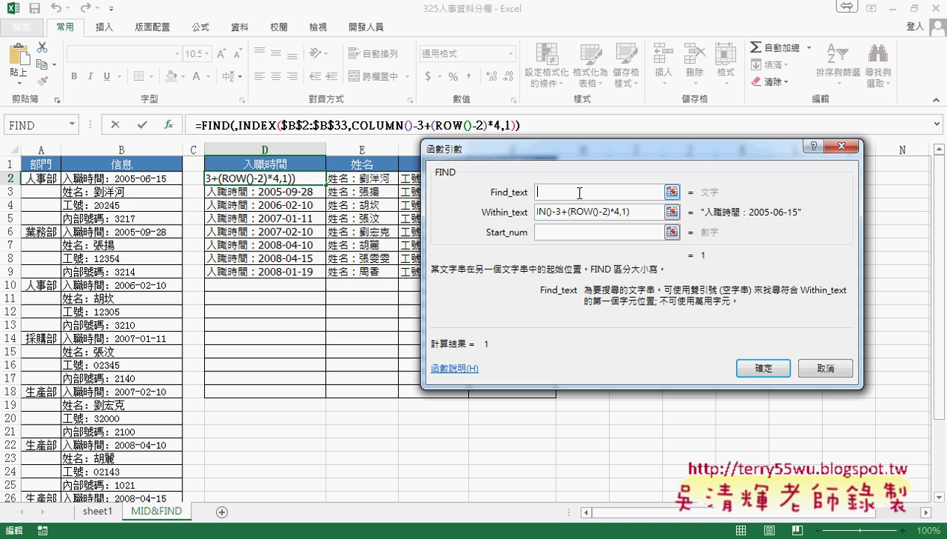
Step: Set FIND's Find_text to the full-width colon "：", giving 5
{"action": "type", "text": "\"\""}
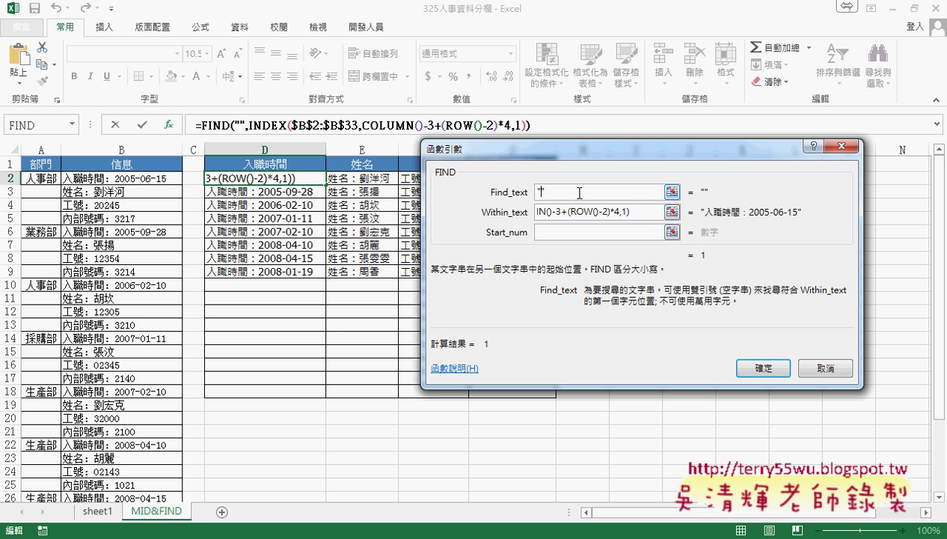
{"action": "type", "text": "："}
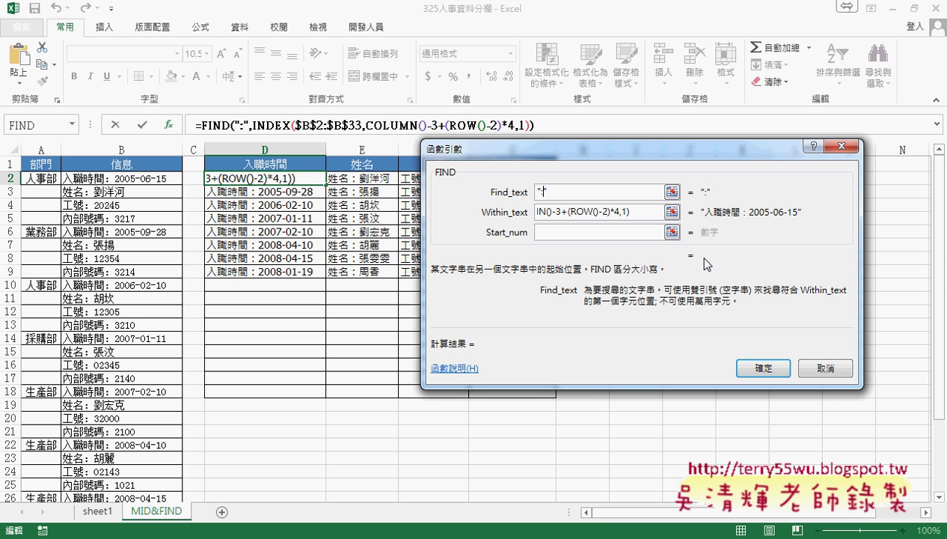
{"action": "double_click", "coordinate": [543, 193]}
{"action": "key", "text": "Delete"}
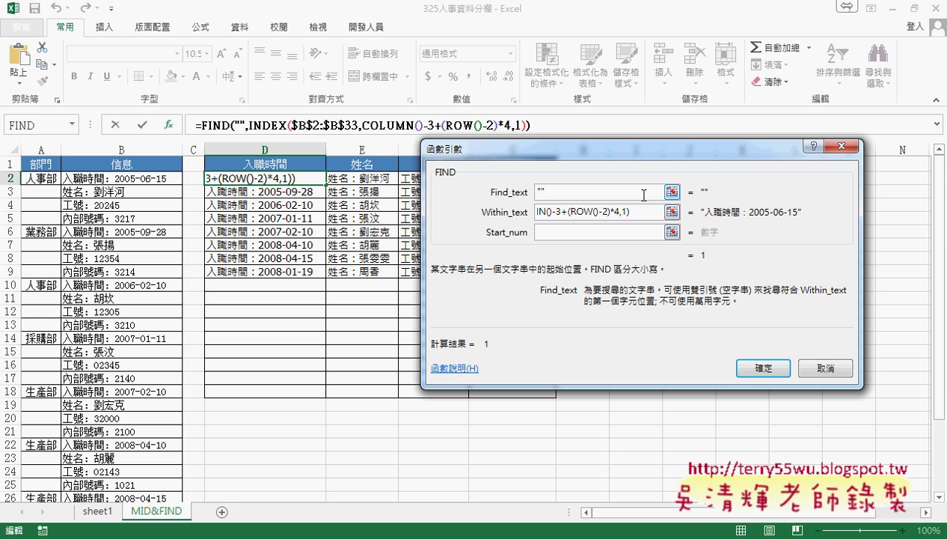
{"action": "key", "text": "grave"}
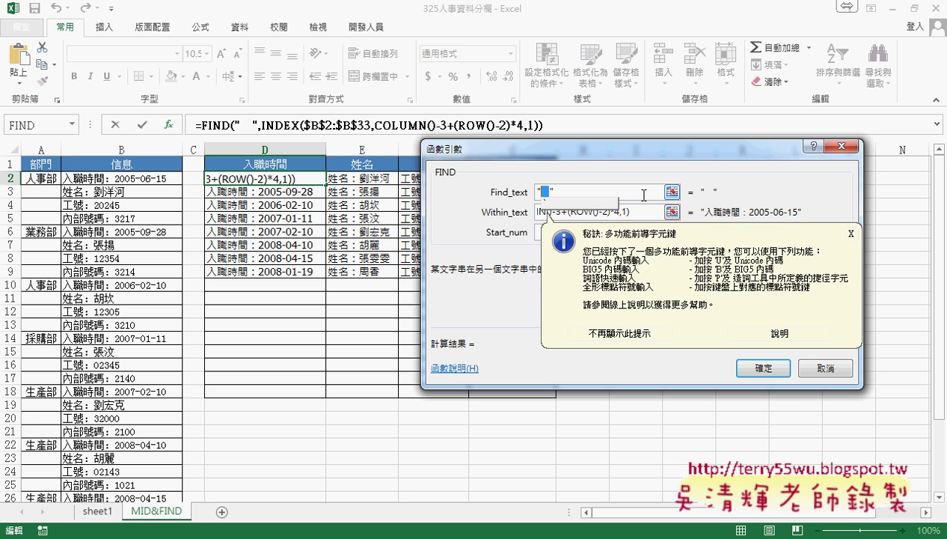
{"action": "type", "text": ":"}
{"action": "key", "text": "Return"}
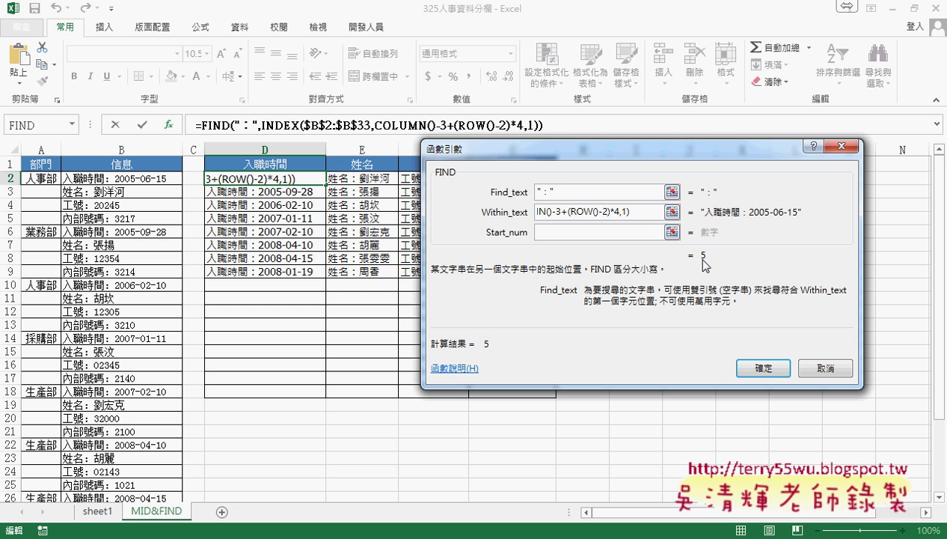
{"action": "double_click", "coordinate": [549, 191]}
Step: Commit the FIND formula, cut it from D2, and insert the MID function
{"action": "left_click", "coordinate": [757, 367]}
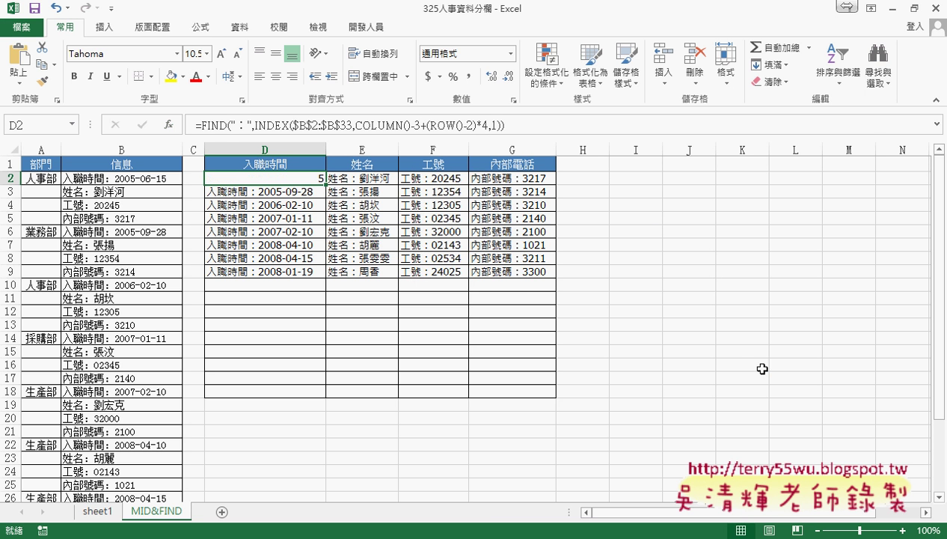
{"action": "left_click_drag", "start_coordinate": [196, 125], "coordinate": [502, 123]}
{"action": "right_click", "coordinate": [456, 126]}
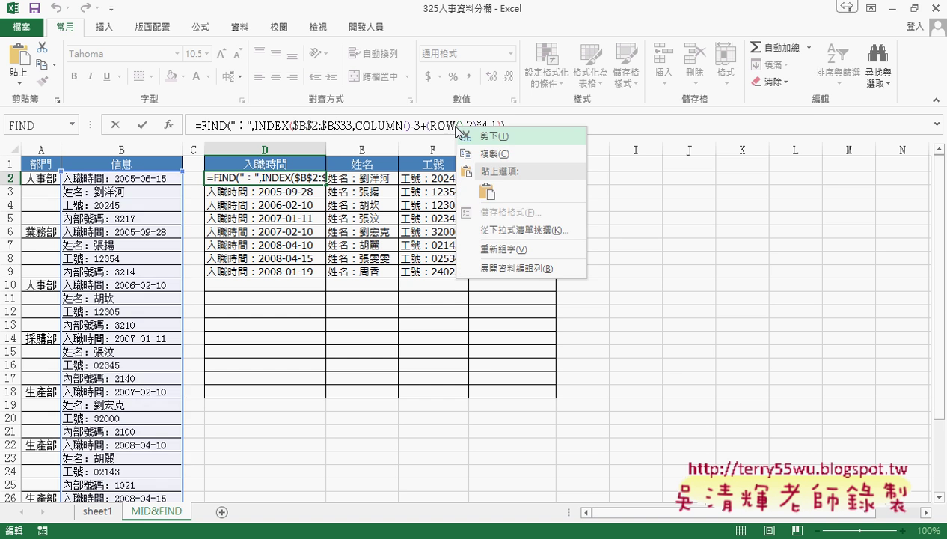
{"action": "left_click", "coordinate": [490, 138]}
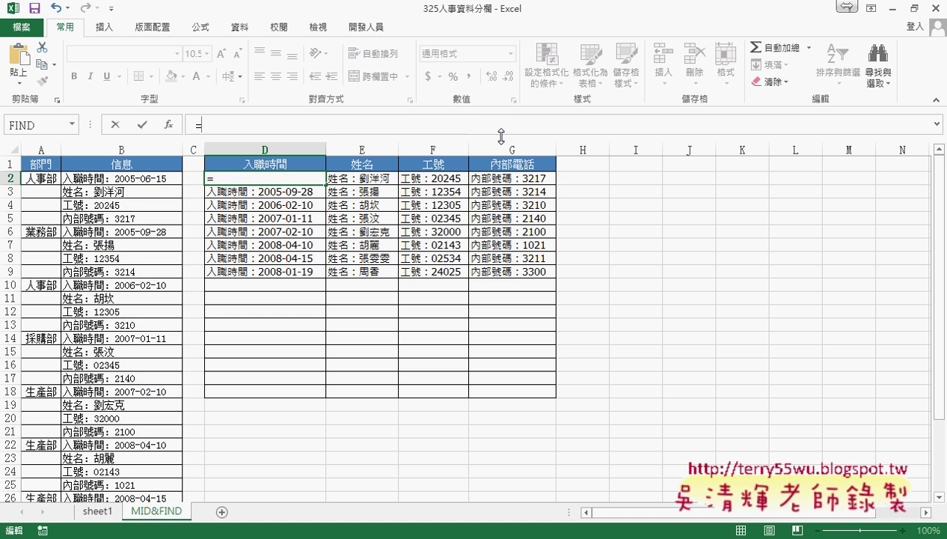
{"action": "left_click", "coordinate": [169, 124]}
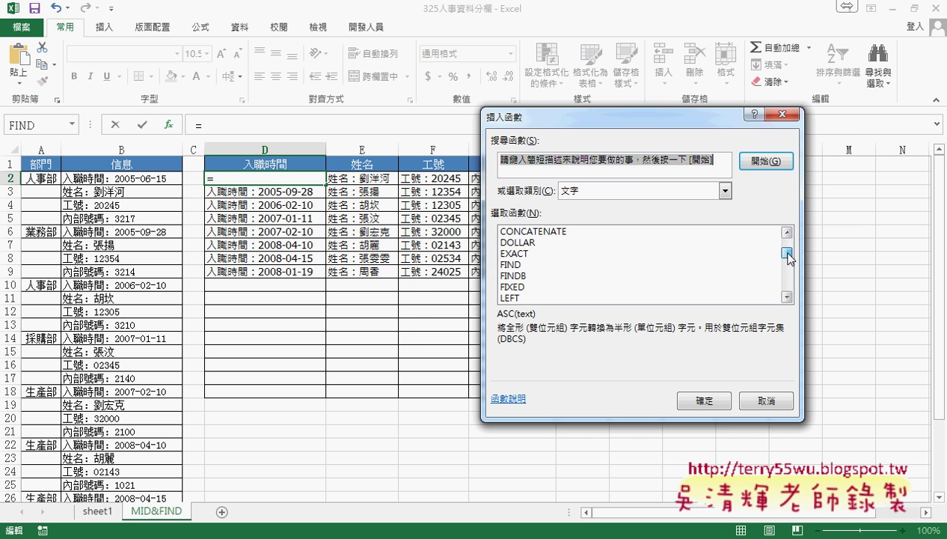
{"action": "left_click_drag", "start_coordinate": [786, 245], "coordinate": [786, 267]}
{"action": "double_click", "coordinate": [517, 243]}
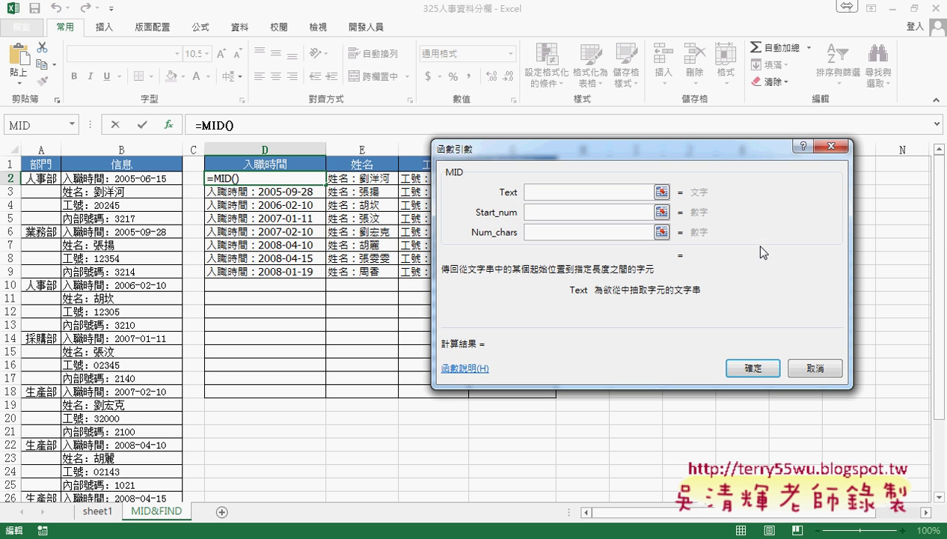
Step: Set MID's Start_num to the FIND formula plus 1
{"action": "left_click", "coordinate": [535, 213]}
{"action": "right_click", "coordinate": [551, 212]}
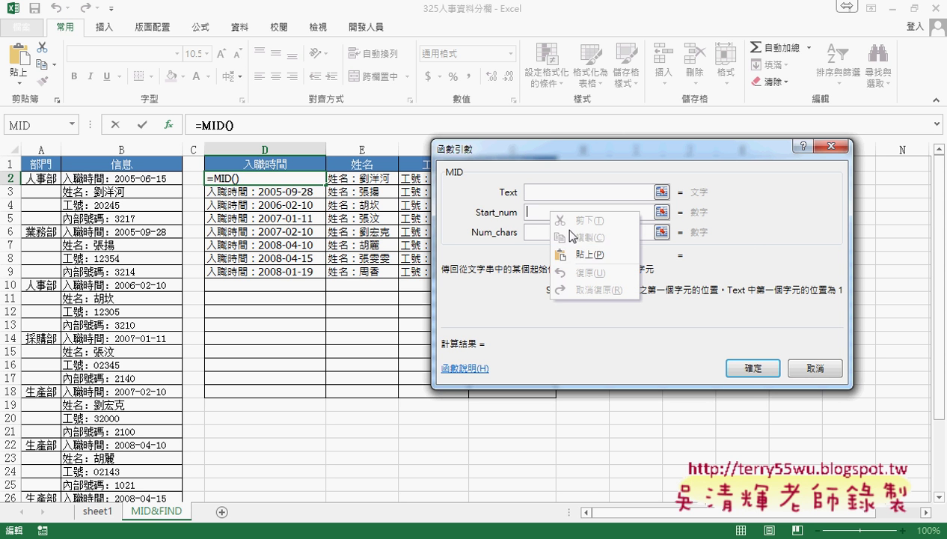
{"action": "left_click", "coordinate": [590, 255]}
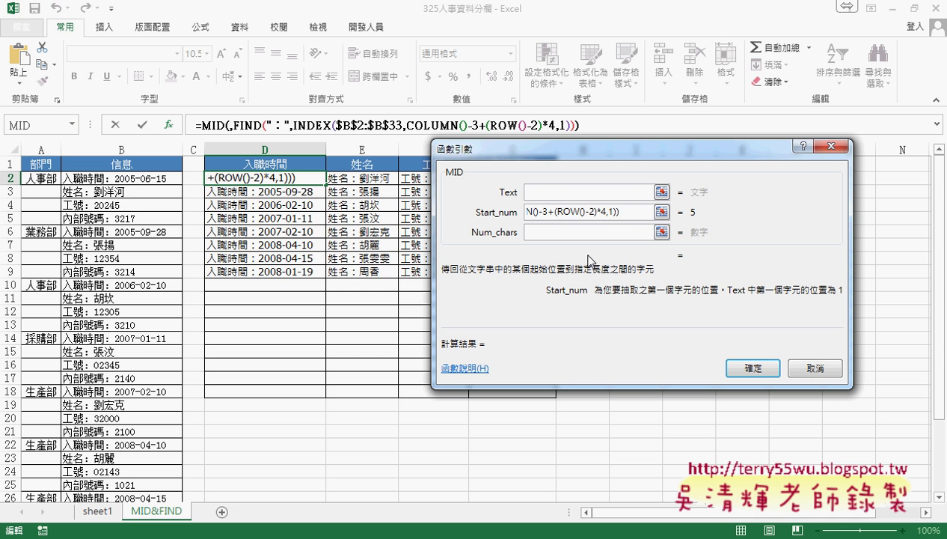
{"action": "type", "text": "+"}
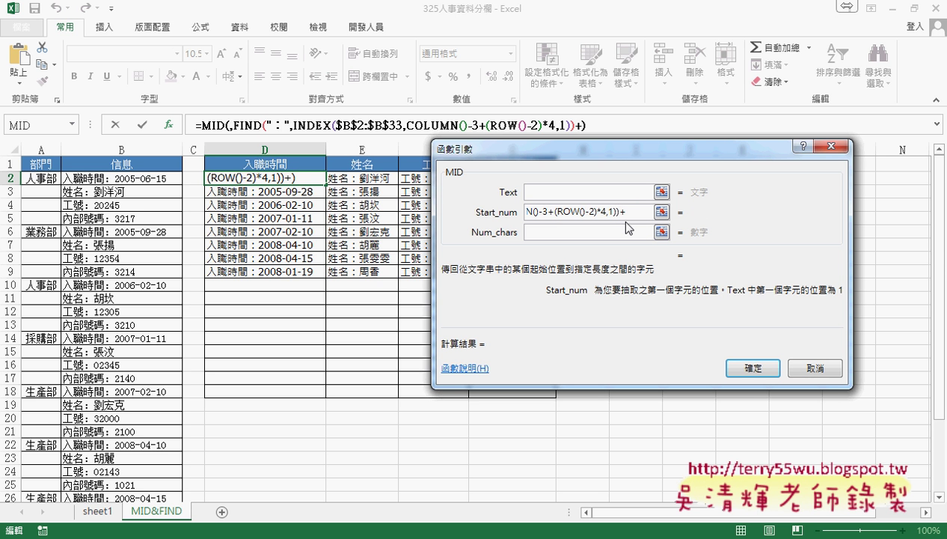
{"action": "type", "text": "1"}
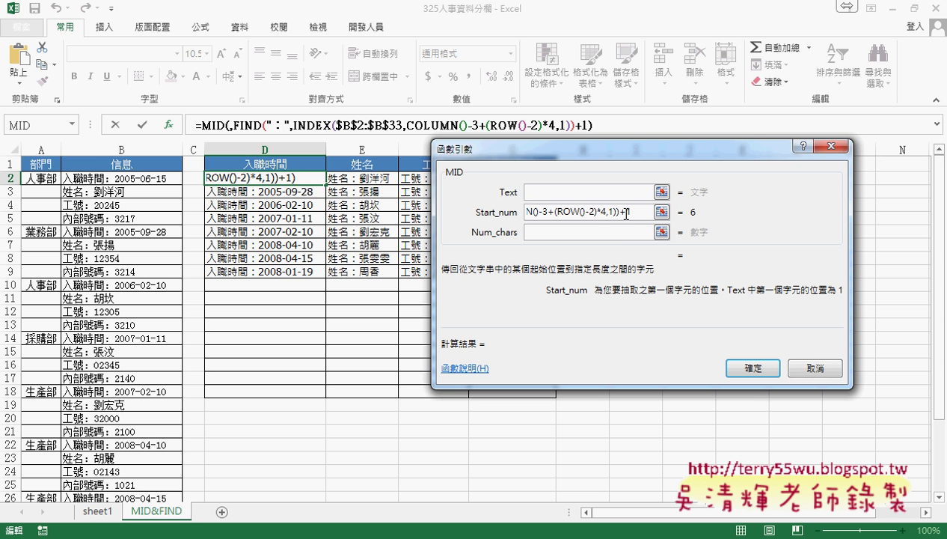
Step: Copy the INDEX lookup into MID's Text argument
{"action": "left_click_drag", "start_coordinate": [580, 212], "coordinate": [479, 212]}
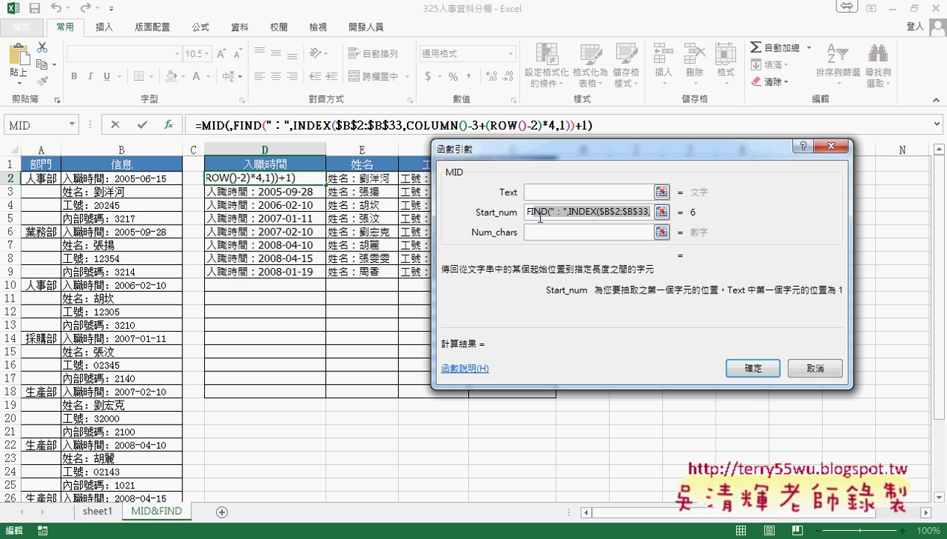
{"action": "left_click_drag", "start_coordinate": [570, 212], "coordinate": [649, 212]}
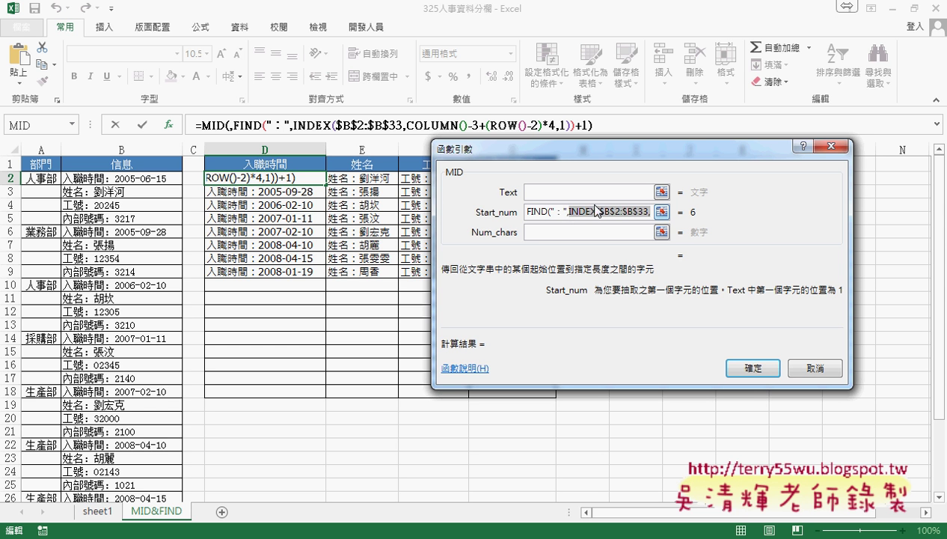
{"action": "right_click", "coordinate": [599, 216]}
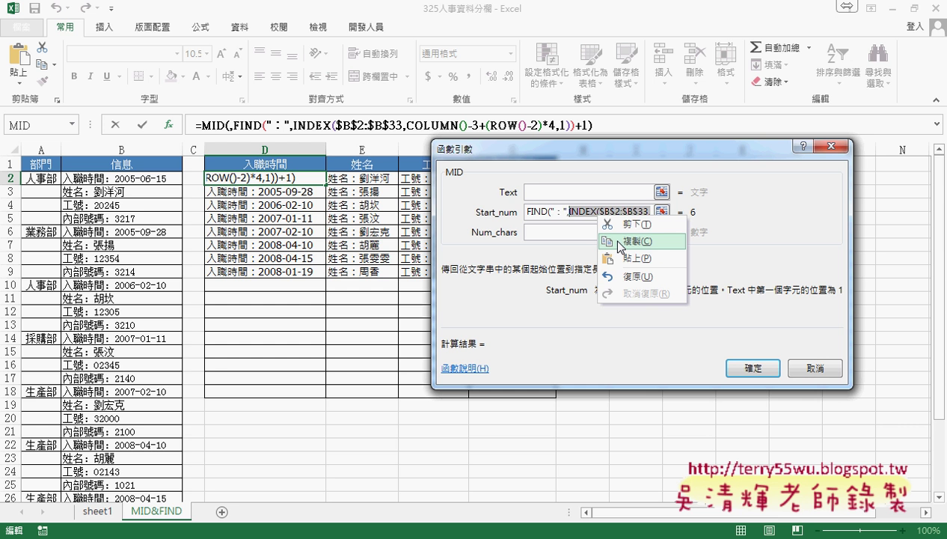
{"action": "left_click", "coordinate": [620, 241]}
{"action": "left_click", "coordinate": [563, 191]}
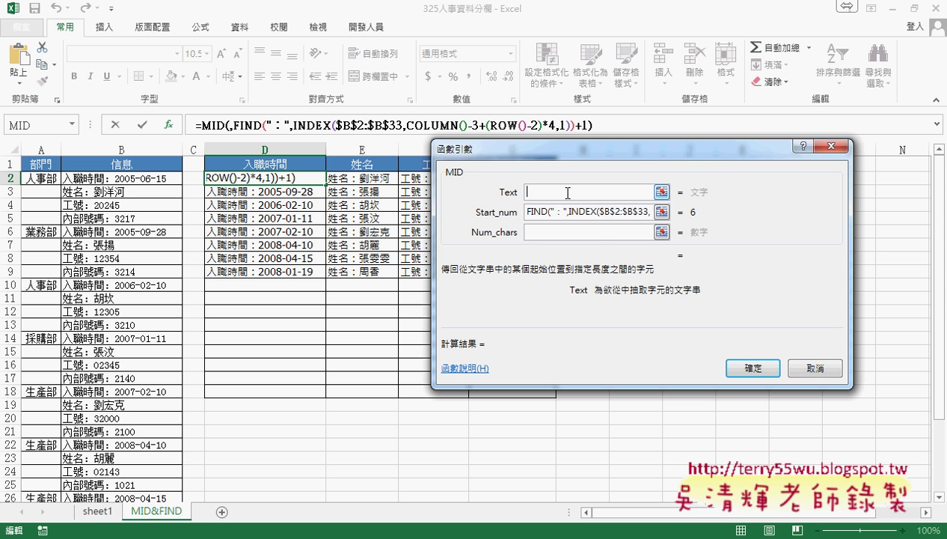
{"action": "right_click", "coordinate": [567, 193]}
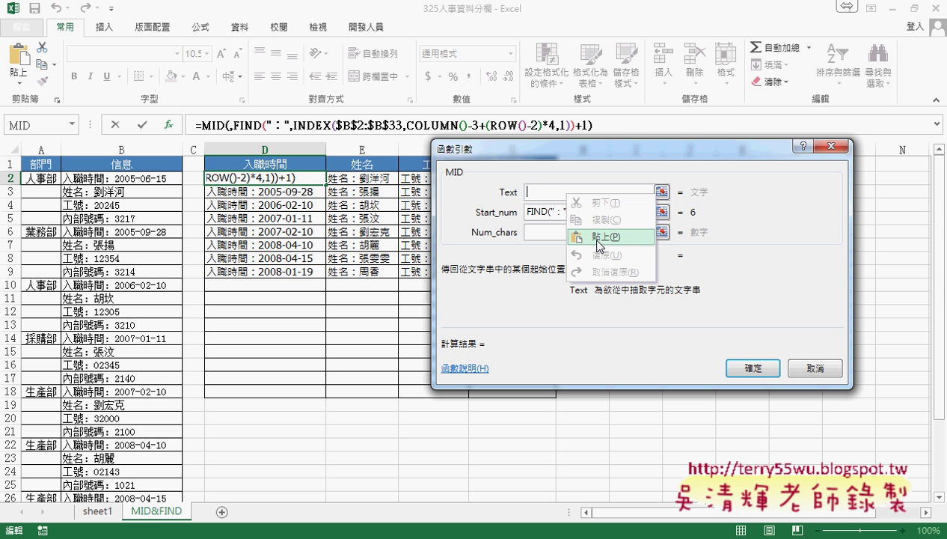
{"action": "left_click", "coordinate": [598, 236]}
{"action": "left_click_drag", "start_coordinate": [629, 192], "coordinate": [466, 191]}
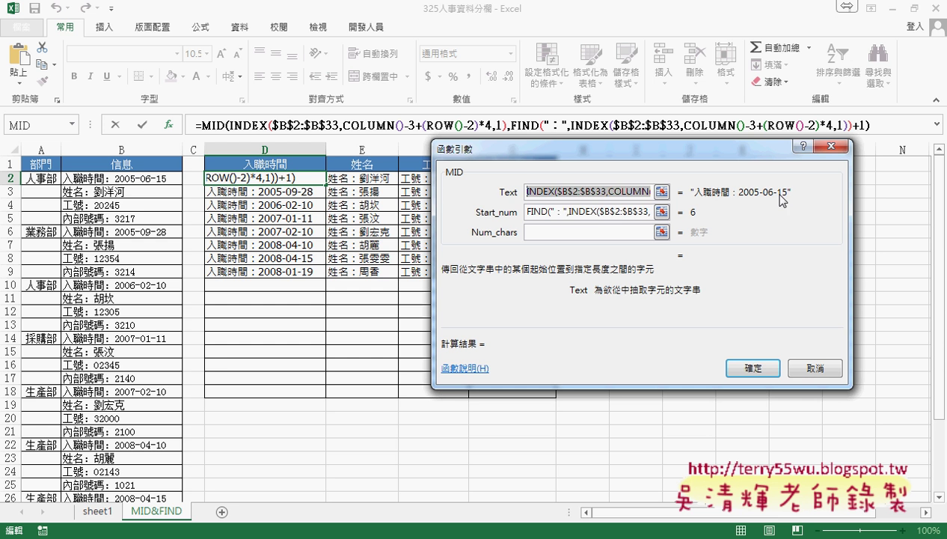
{"action": "left_click_drag", "start_coordinate": [642, 212], "coordinate": [652, 217]}
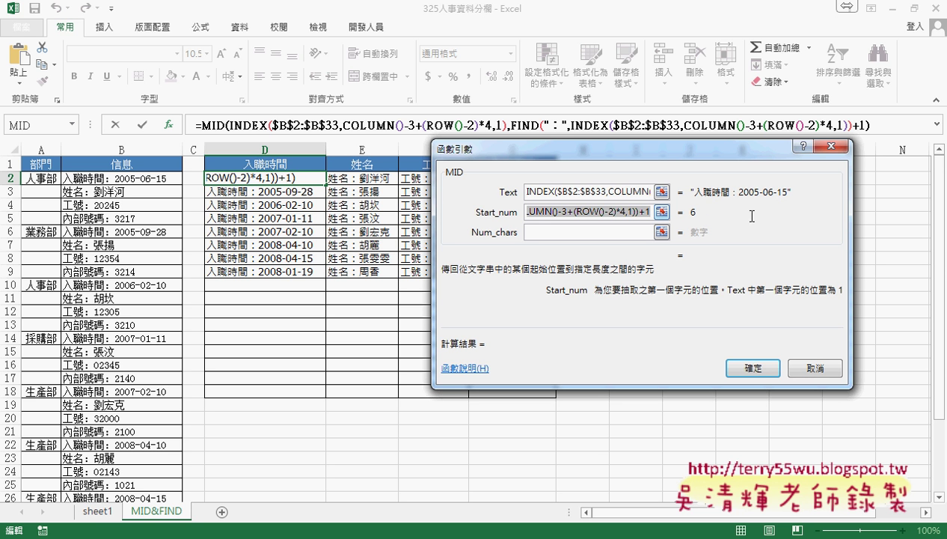
{"action": "left_click", "coordinate": [596, 232]}
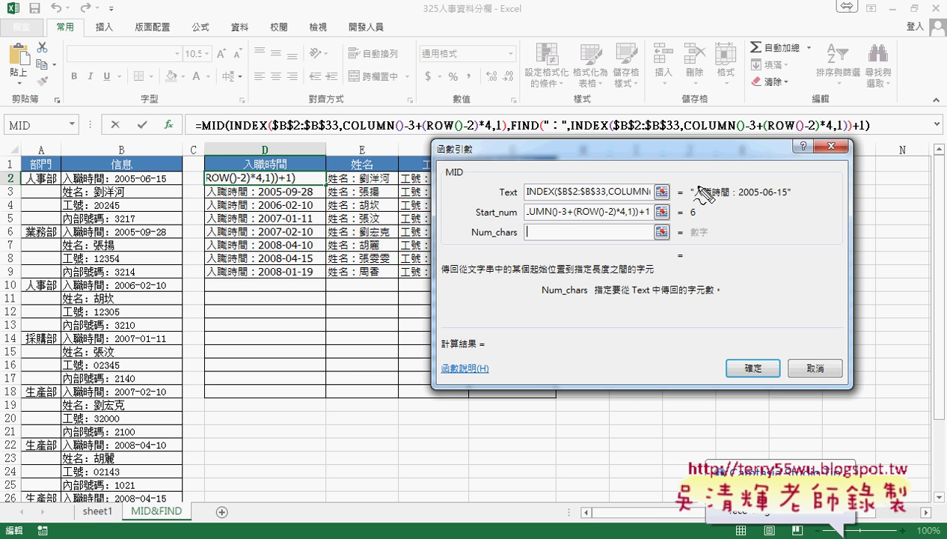
{"action": "left_click_drag", "start_coordinate": [695, 185], "coordinate": [694, 199]}
{"action": "left_click_drag", "start_coordinate": [787, 187], "coordinate": [790, 202]}
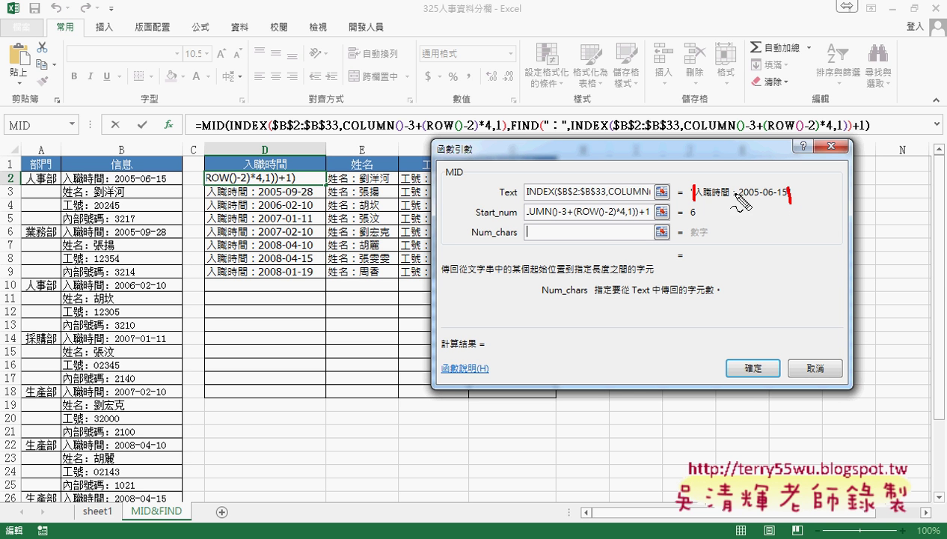
{"action": "mouse_move", "coordinate": [724, 160]}
{"action": "left_mouse_down"}
{"action": "mouse_move", "coordinate": [710, 178]}
{"action": "mouse_move", "coordinate": [739, 205]}
{"action": "mouse_move", "coordinate": [789, 198]}
{"action": "left_mouse_up"}
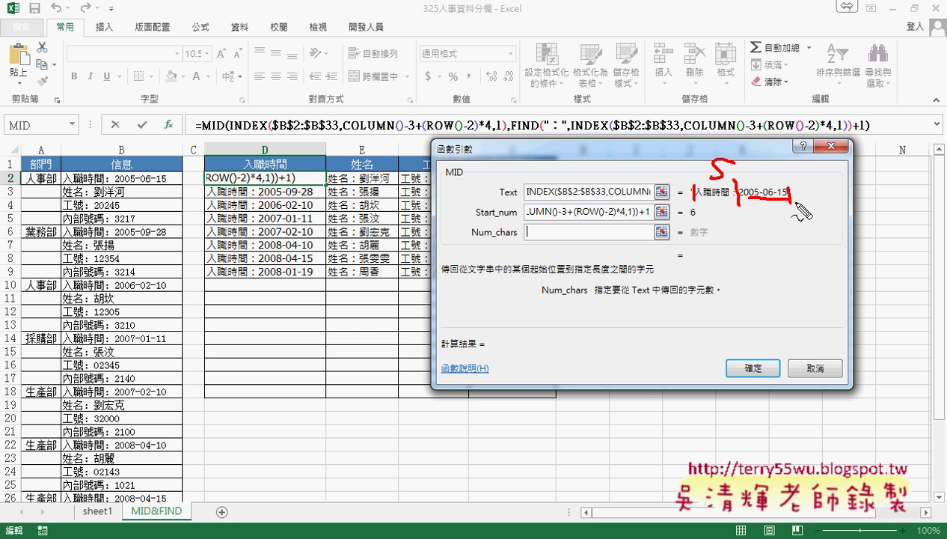
{"action": "key", "text": "Escape"}
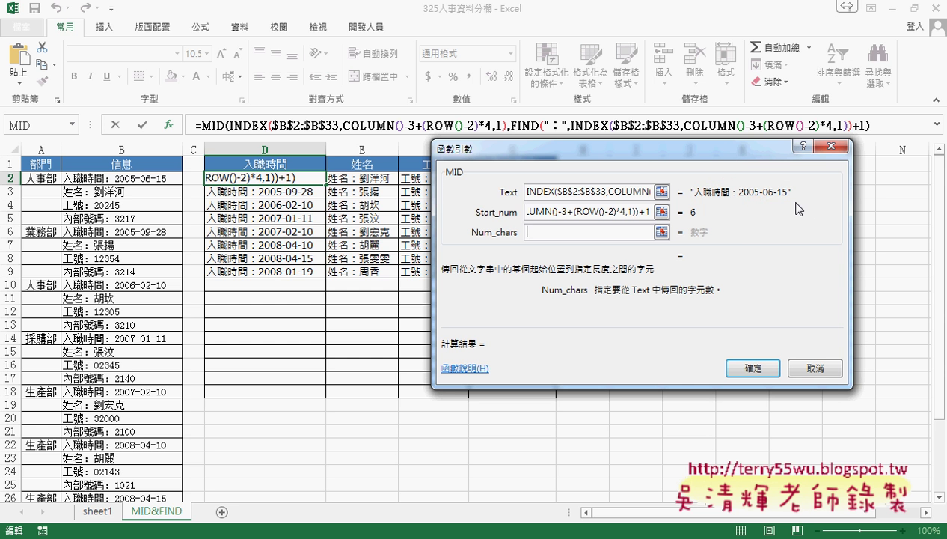
Step: Set MID's Num_chars to 99 and confirm, so D2 shows 2005-06-15
{"action": "type", "text": "99"}
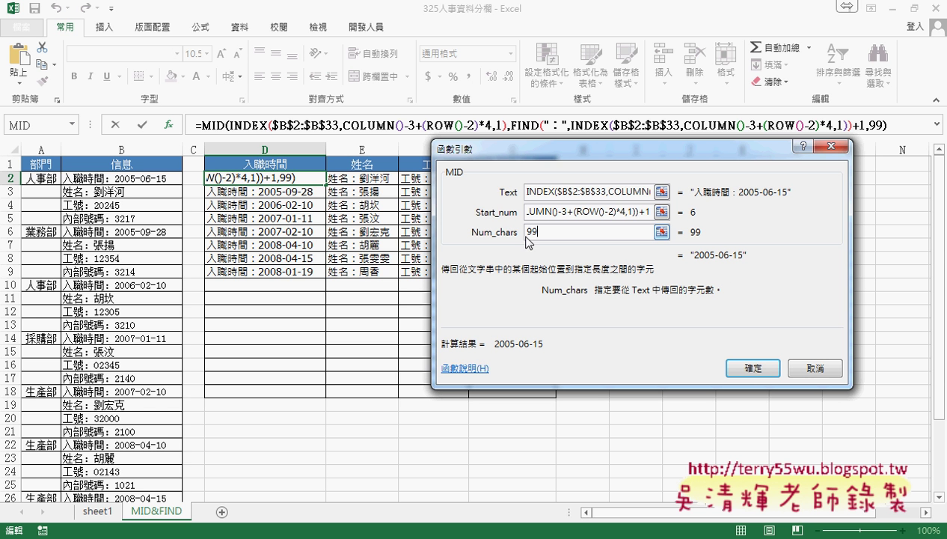
{"action": "double_click", "coordinate": [550, 231]}
{"action": "left_click", "coordinate": [553, 234]}
{"action": "type", "text": "9"}
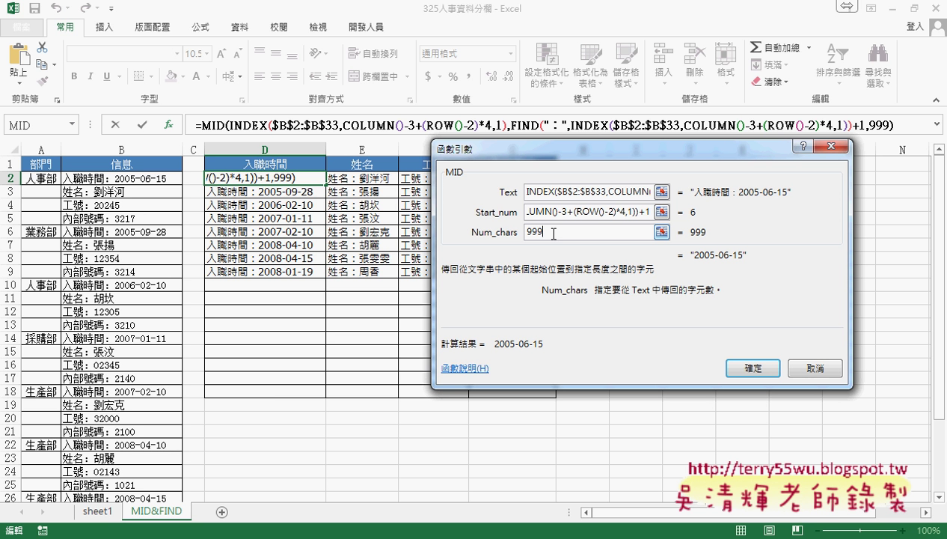
{"action": "key", "text": "BackSpace"}
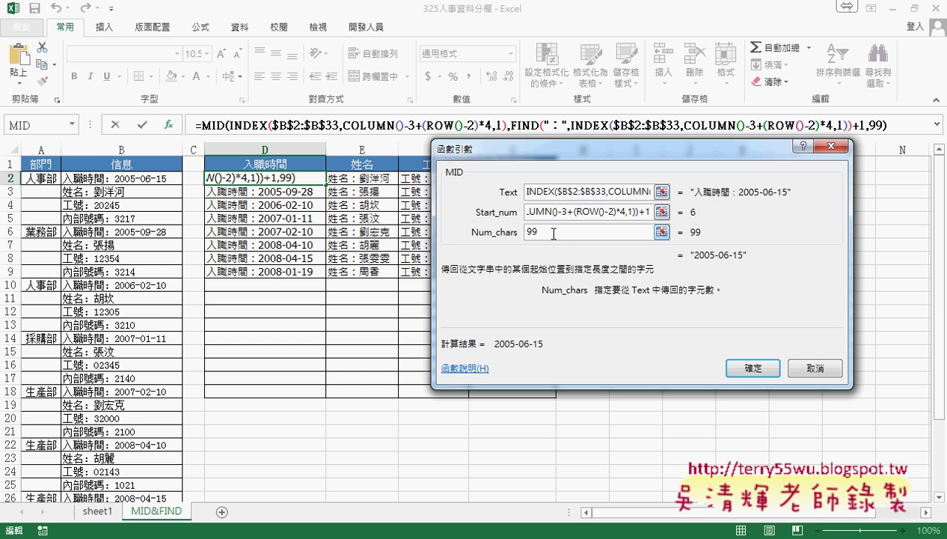
{"action": "left_click", "coordinate": [742, 367]}
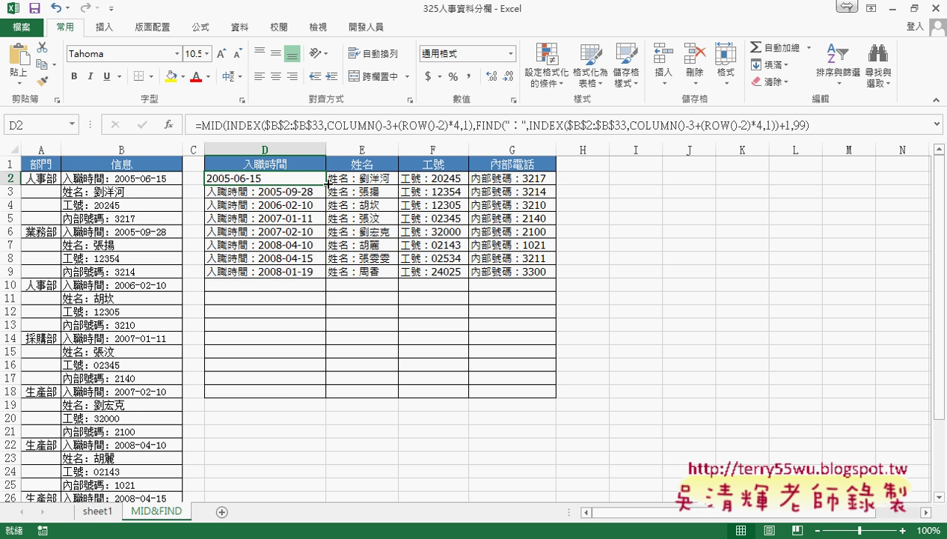
Step: Fill the MID formula through D2:G9 and AutoFit columns D to G
{"action": "left_click_drag", "start_coordinate": [327, 184], "coordinate": [554, 184]}
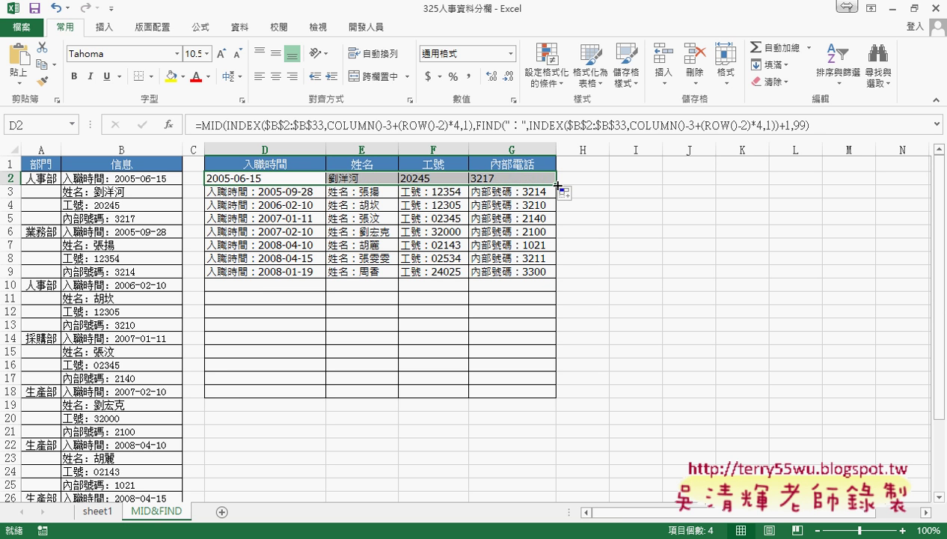
{"action": "left_click_drag", "start_coordinate": [555, 184], "coordinate": [558, 278]}
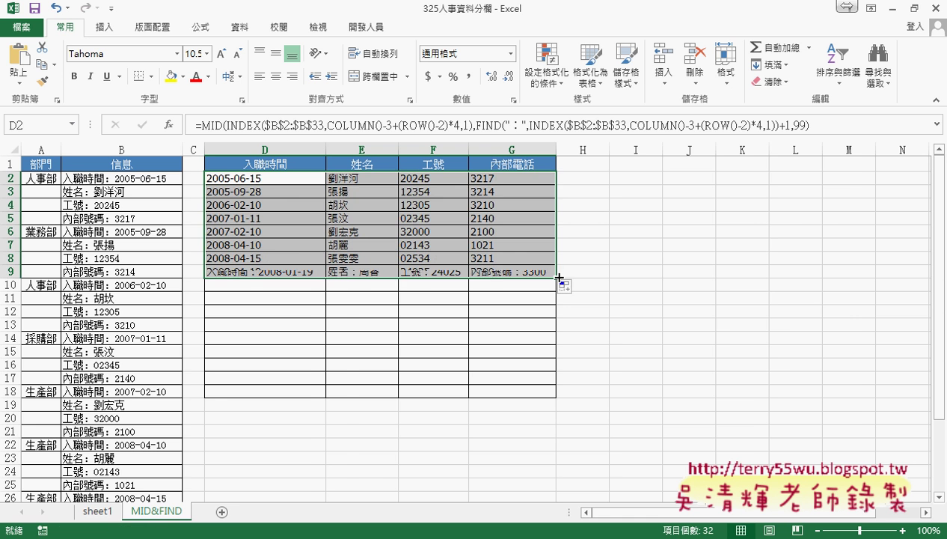
{"action": "left_click", "coordinate": [726, 71]}
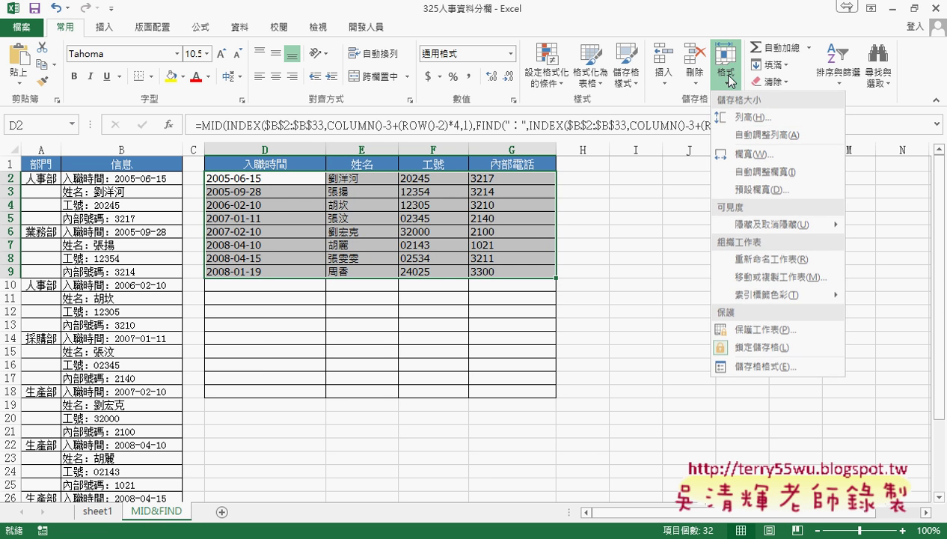
{"action": "left_click", "coordinate": [756, 177]}
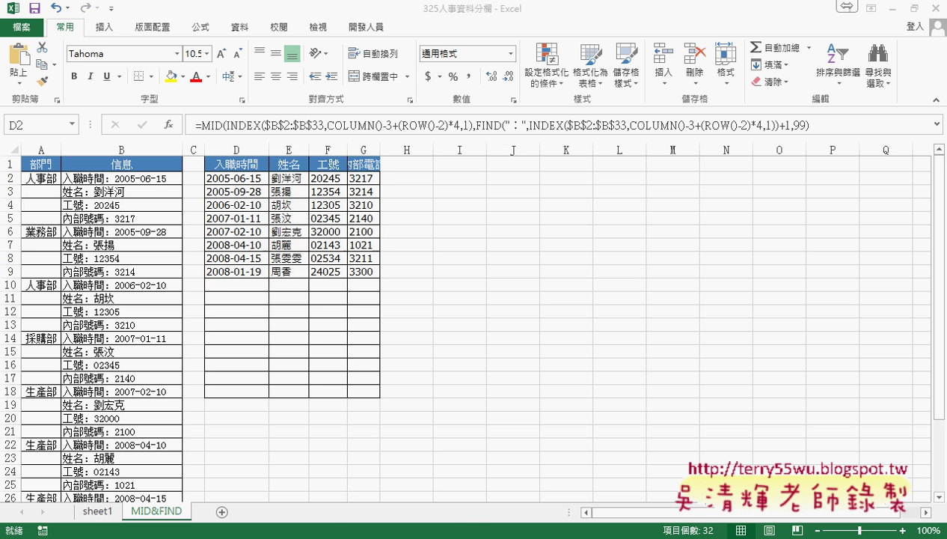
{"action": "key", "text": "alt+Tab"}
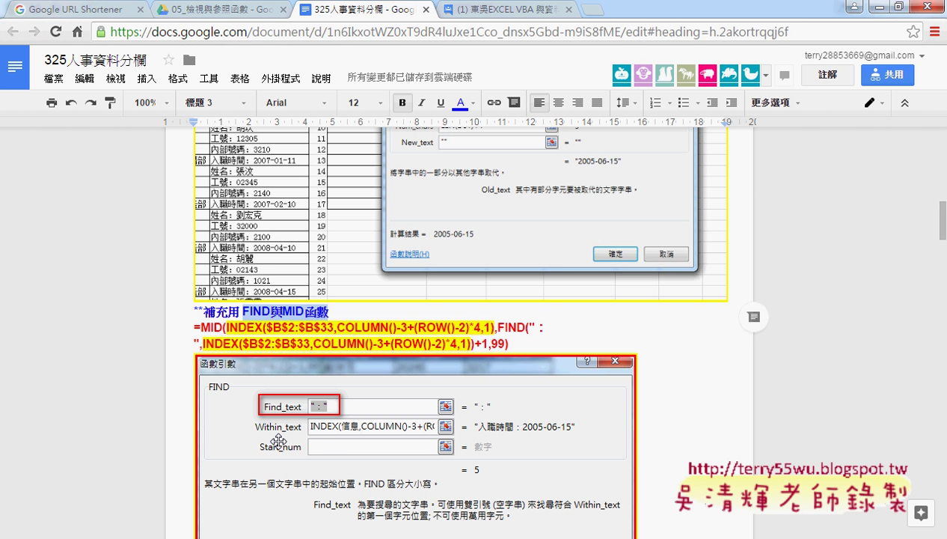
Step: Scroll the Google Docs notes down to the VBA code ending with the 清除() sub
{"action": "scroll", "coordinate": [699, 426], "scroll_direction": "down", "scroll_amount": 4}
{"action": "scroll", "coordinate": [699, 426], "scroll_direction": "down", "scroll_amount": 1}
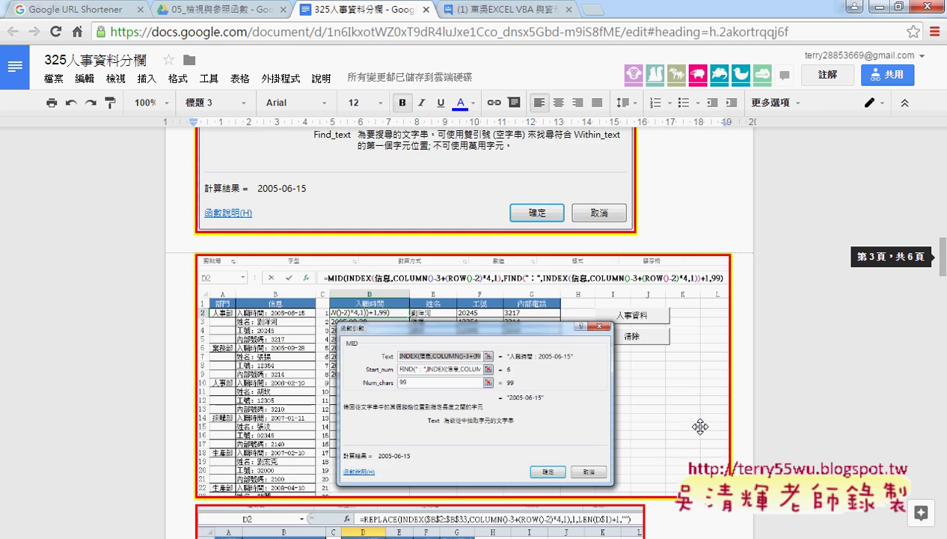
{"action": "scroll", "coordinate": [700, 426], "scroll_direction": "down", "scroll_amount": 2}
{"action": "scroll", "coordinate": [700, 426], "scroll_direction": "down", "scroll_amount": 3}
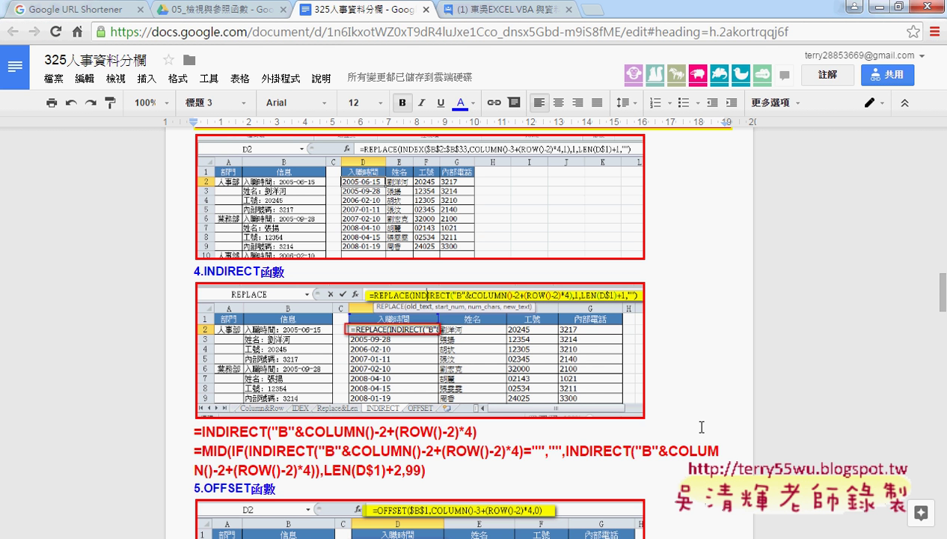
{"action": "scroll", "coordinate": [701, 426], "scroll_direction": "down", "scroll_amount": 1}
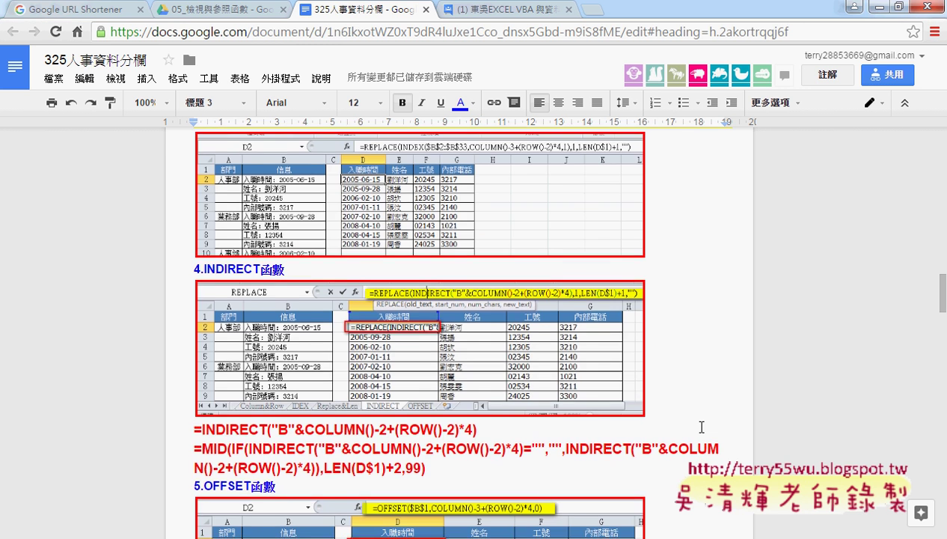
{"action": "scroll", "coordinate": [701, 426], "scroll_direction": "down", "scroll_amount": 2}
{"action": "scroll", "coordinate": [700, 427], "scroll_direction": "down", "scroll_amount": 2}
{"action": "scroll", "coordinate": [700, 426], "scroll_direction": "down", "scroll_amount": 2}
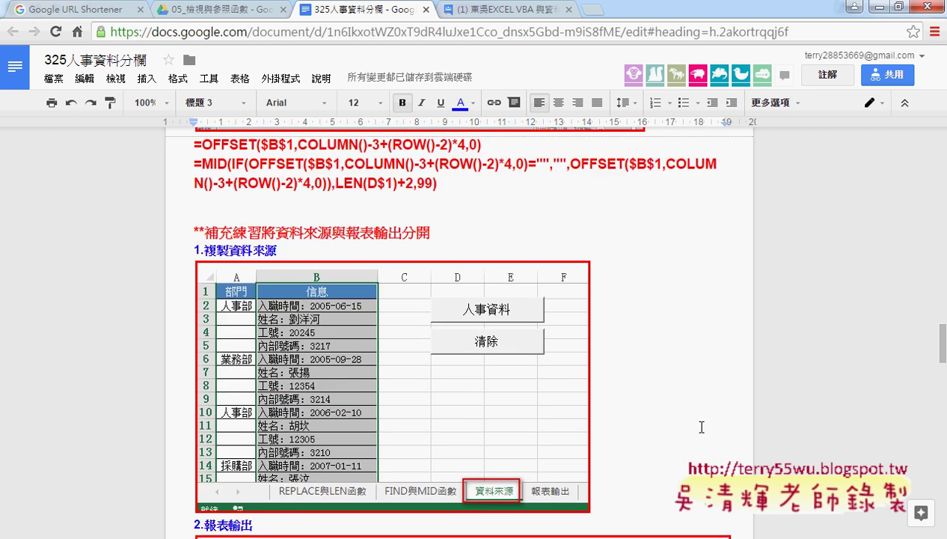
{"action": "scroll", "coordinate": [700, 426], "scroll_direction": "down", "scroll_amount": 1}
{"action": "scroll", "coordinate": [701, 426], "scroll_direction": "down", "scroll_amount": 1}
{"action": "scroll", "coordinate": [701, 427], "scroll_direction": "down", "scroll_amount": 1}
{"action": "scroll", "coordinate": [700, 426], "scroll_direction": "down", "scroll_amount": 2}
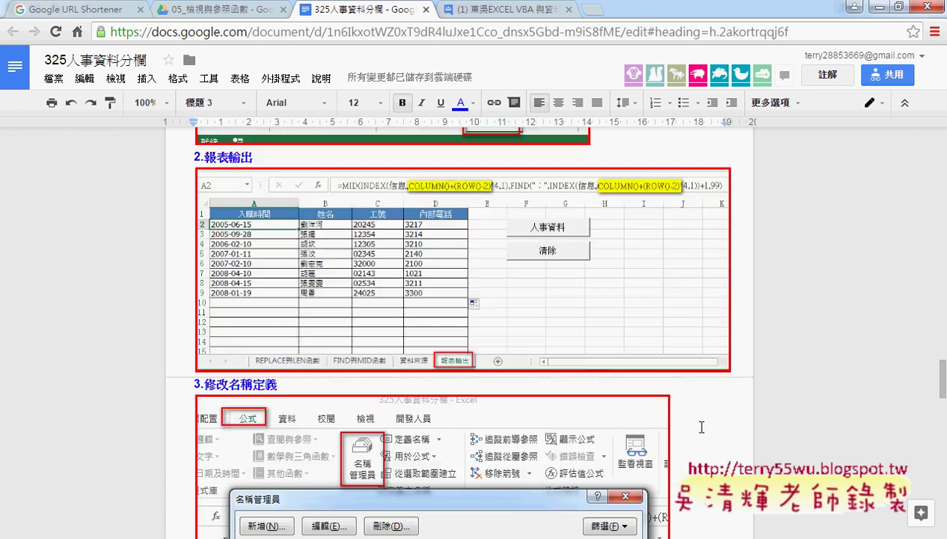
{"action": "scroll", "coordinate": [699, 426], "scroll_direction": "down", "scroll_amount": 2}
{"action": "scroll", "coordinate": [699, 426], "scroll_direction": "down", "scroll_amount": 2}
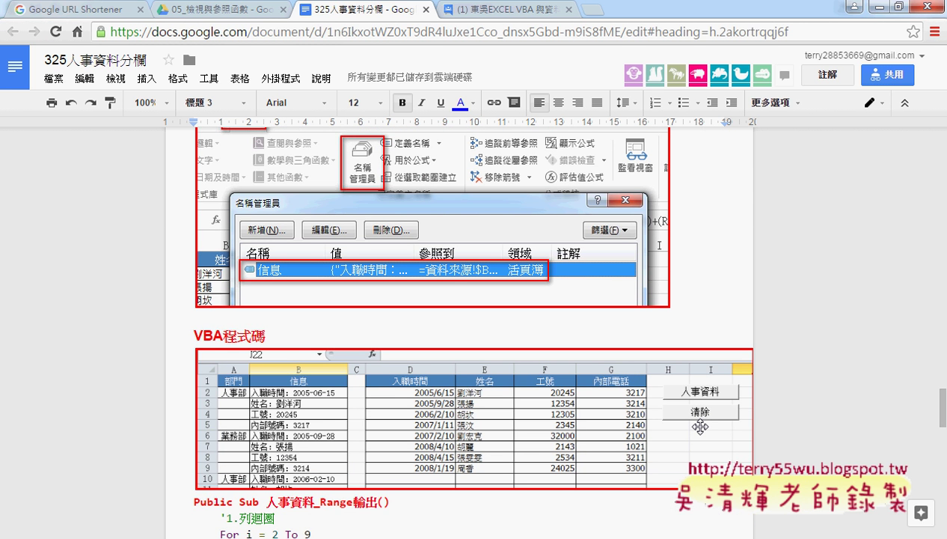
{"action": "scroll", "coordinate": [700, 426], "scroll_direction": "down", "scroll_amount": 2}
{"action": "scroll", "coordinate": [701, 427], "scroll_direction": "down", "scroll_amount": 2}
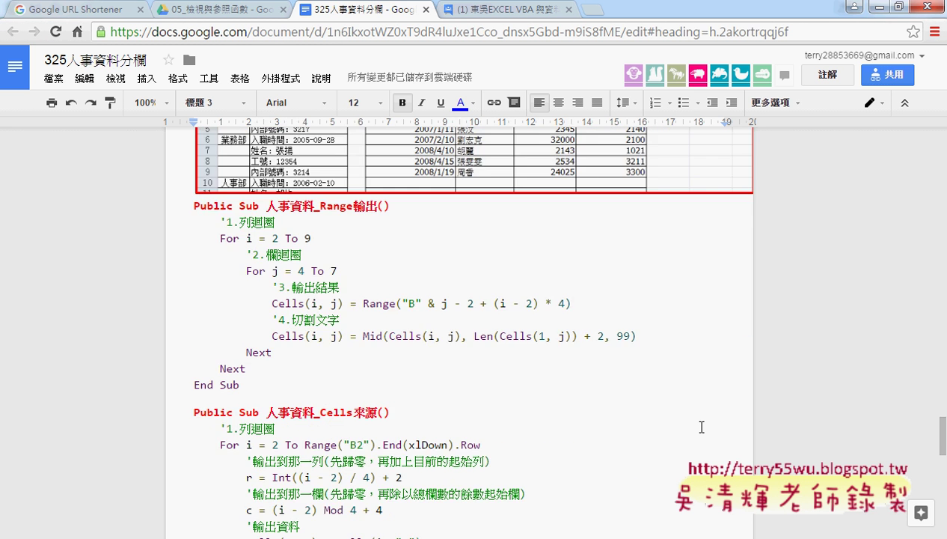
{"action": "scroll", "coordinate": [701, 427], "scroll_direction": "down", "scroll_amount": 1}
{"action": "scroll", "coordinate": [701, 426], "scroll_direction": "down", "scroll_amount": 2}
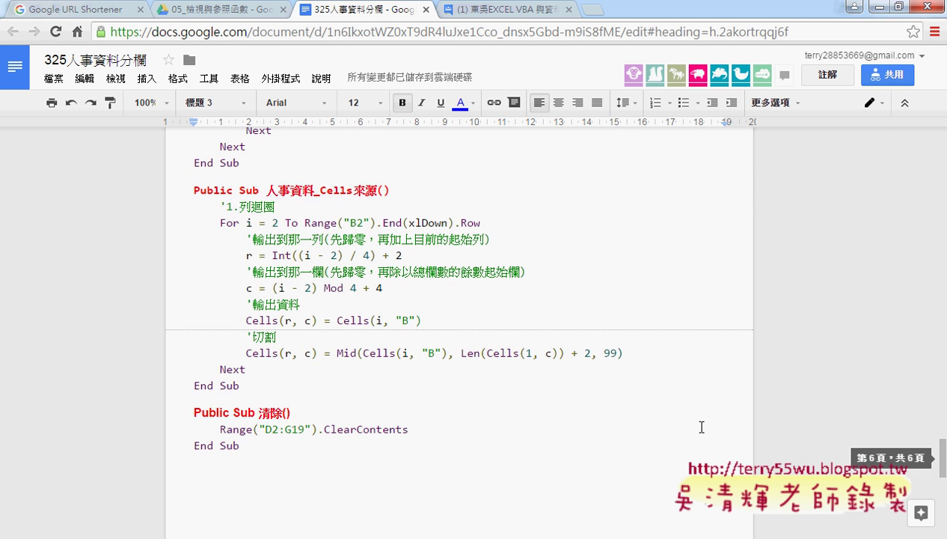
{"action": "scroll", "coordinate": [701, 426], "scroll_direction": "up", "scroll_amount": 1}
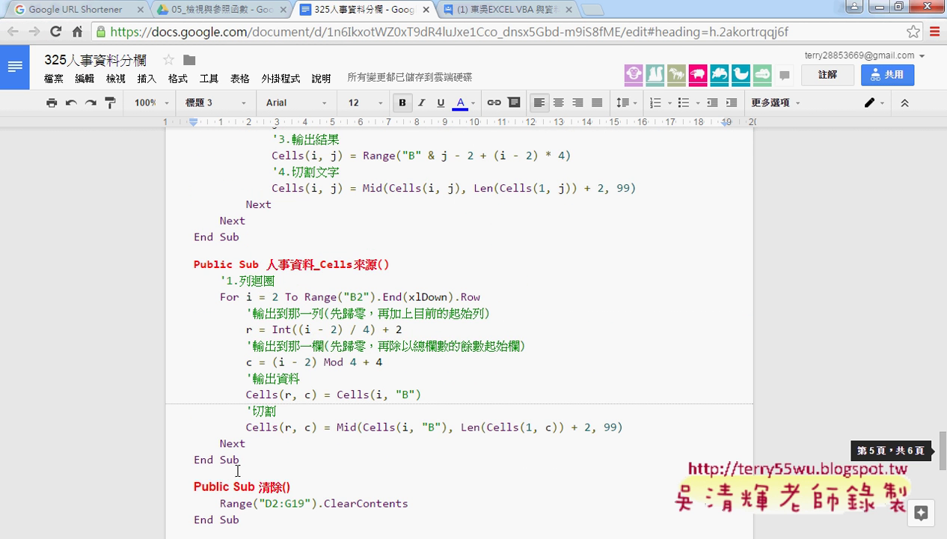
Step: Cut the 人事資料_Cells來源() sub and paste it below the 清除() sub
{"action": "left_click_drag", "start_coordinate": [240, 460], "coordinate": [152, 271]}
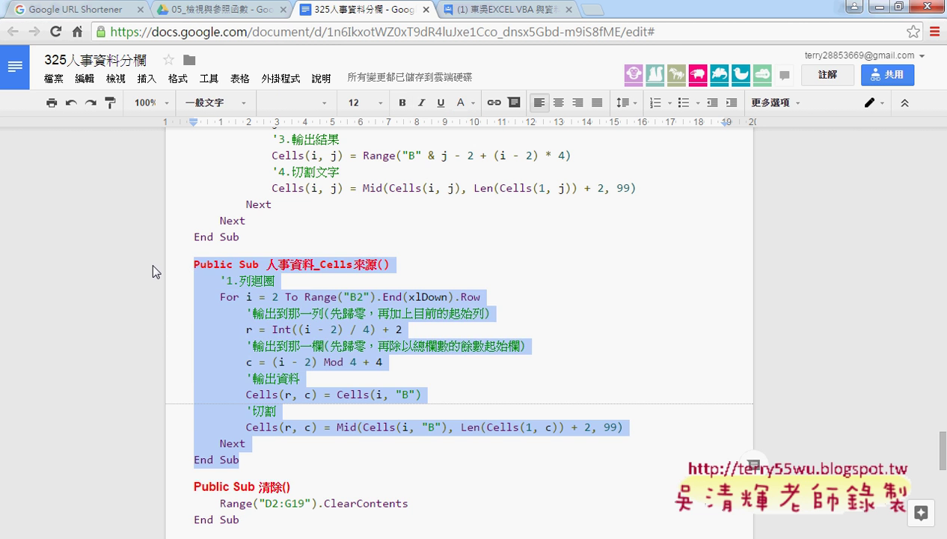
{"action": "key", "text": "Delete"}
{"action": "key", "text": "Delete"}
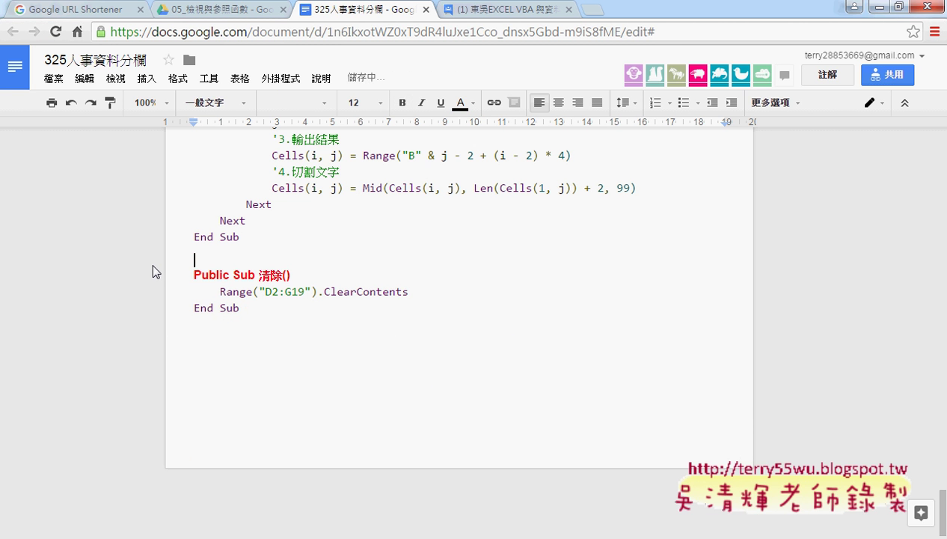
{"action": "key", "text": "Down"}
{"action": "key", "text": "Down"}
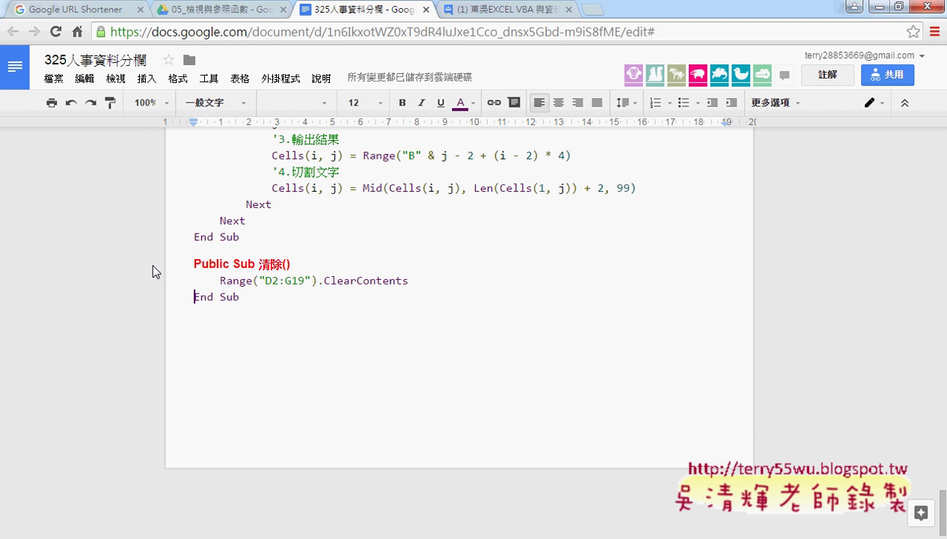
{"action": "key", "text": "Down"}
{"action": "type", "text": "Public Sub 人事資料_Cells來源()     '1.列迴圈     For i = 2 To Range(\"B2\").End(xlDown).Row         '輸出到那一列(先歸零，再加上目前的起始列)         r = Int((i - 2) / 4) + 2         '輸出到那一欄(先歸零，再除以總欄數的餘數起始欄)         c = (i - 2) Mod 4 + 4         '輸出資料         Cells(r, c) = Cells(i, \"B\")         '切割         Cells(r, c) = Mid(Cells(i, \"B\"), Len(Cells(1, c)) + 2, 99)     Next End Sub"}
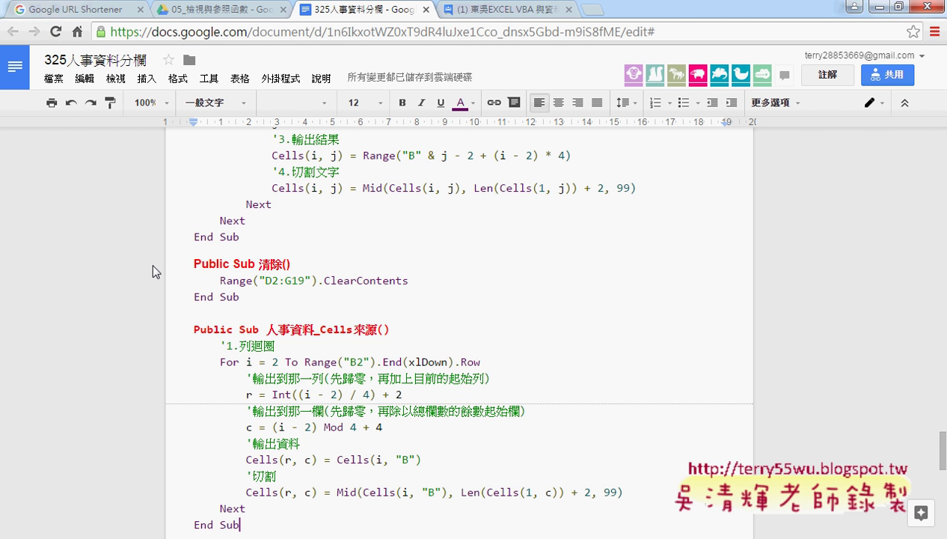
Step: Switch to Google Drive's 05_檢視與參照函數 folder and select the 326班級成績查詢 document
{"action": "left_click", "coordinate": [240, 10]}
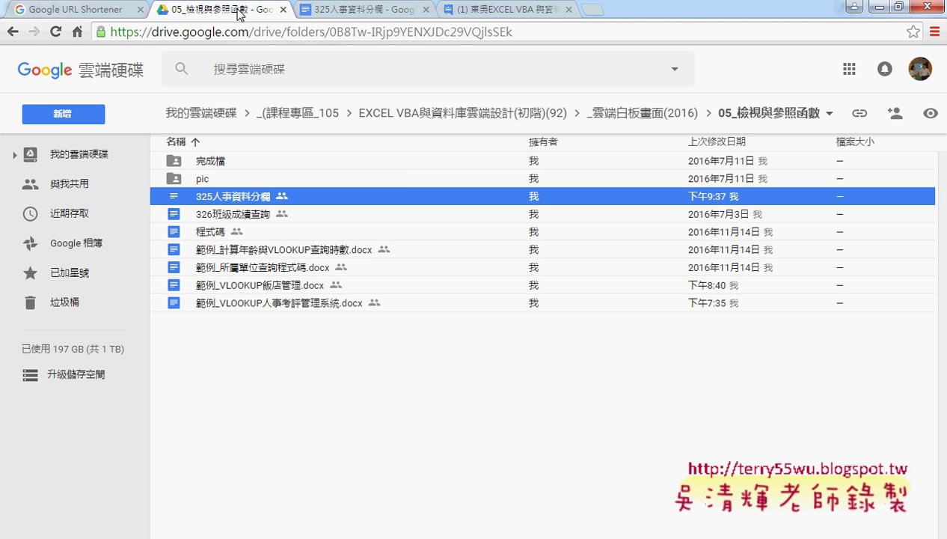
{"action": "left_click", "coordinate": [252, 216]}
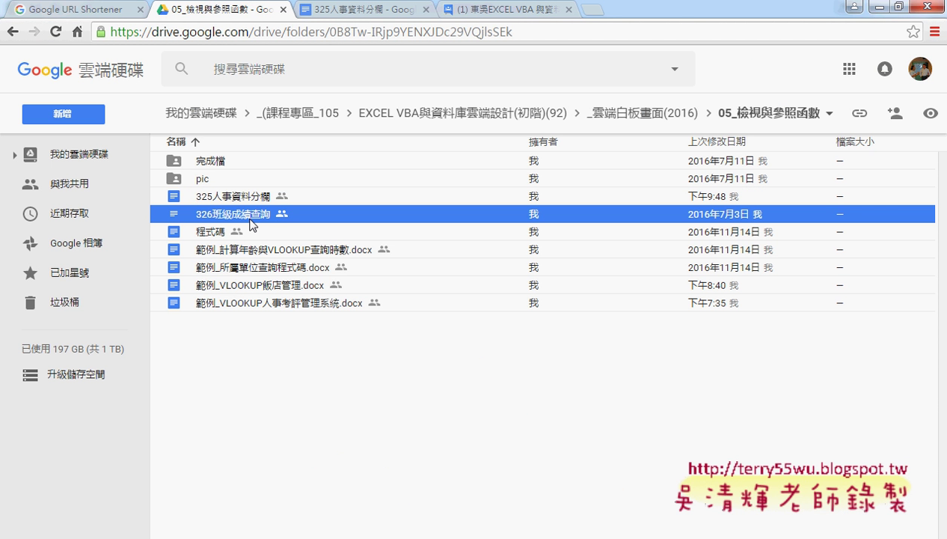